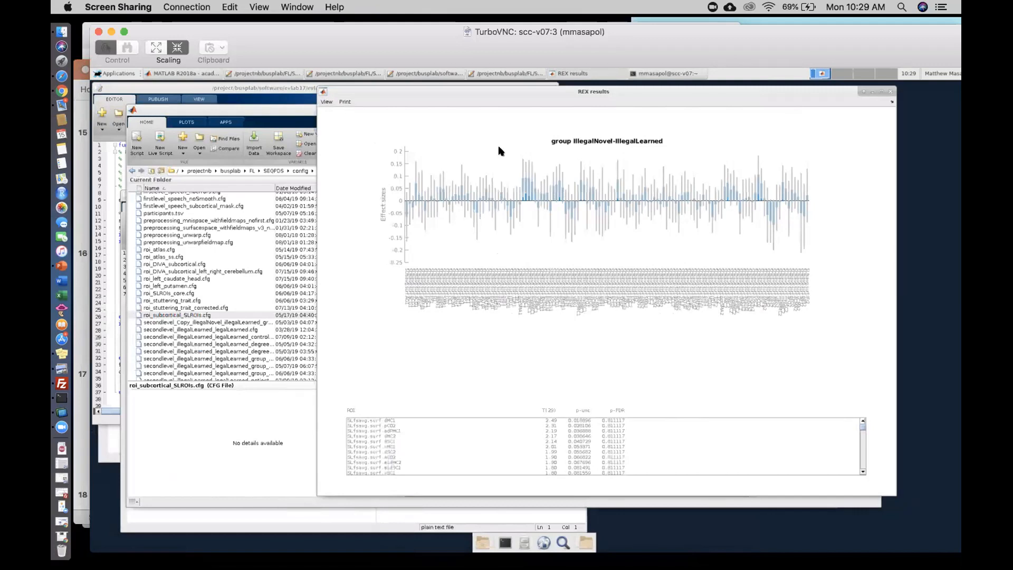
# - Switch to PowerPoint to view the subcortical DIVA nodes ROI results slide, and return to the remote desktop
pyautogui.click(77, 98)
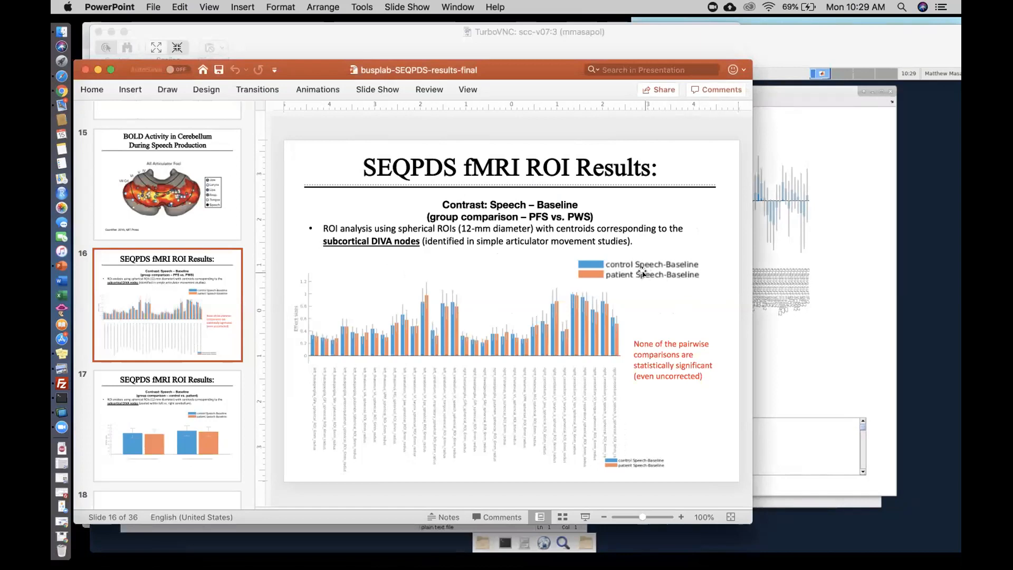
pyautogui.click(862, 306)
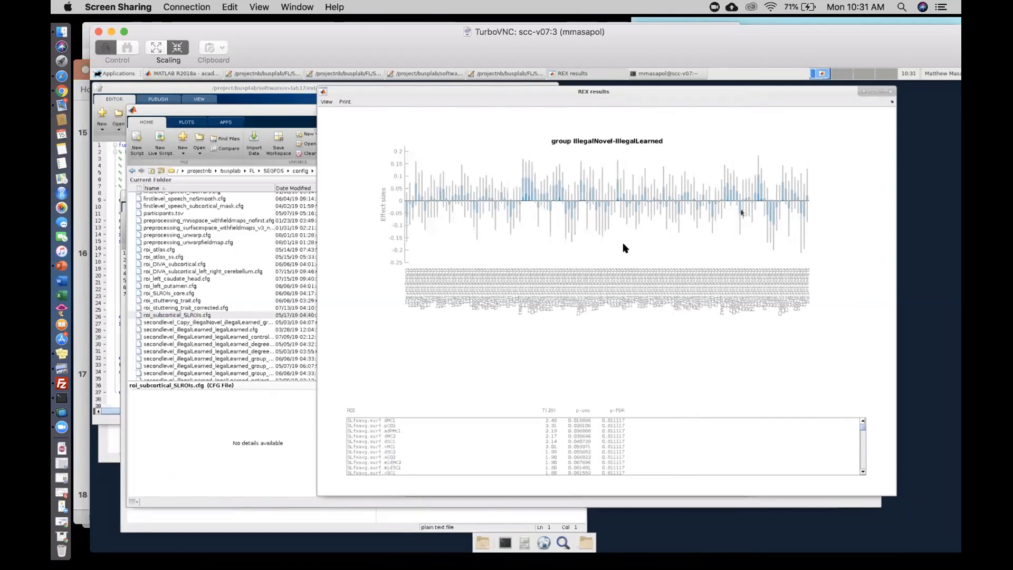
# - Open secondlevel_speech_baseline_group_comparison.cfg from the config folder and place its editor over the MATLAB window
pyautogui.click(266, 249)
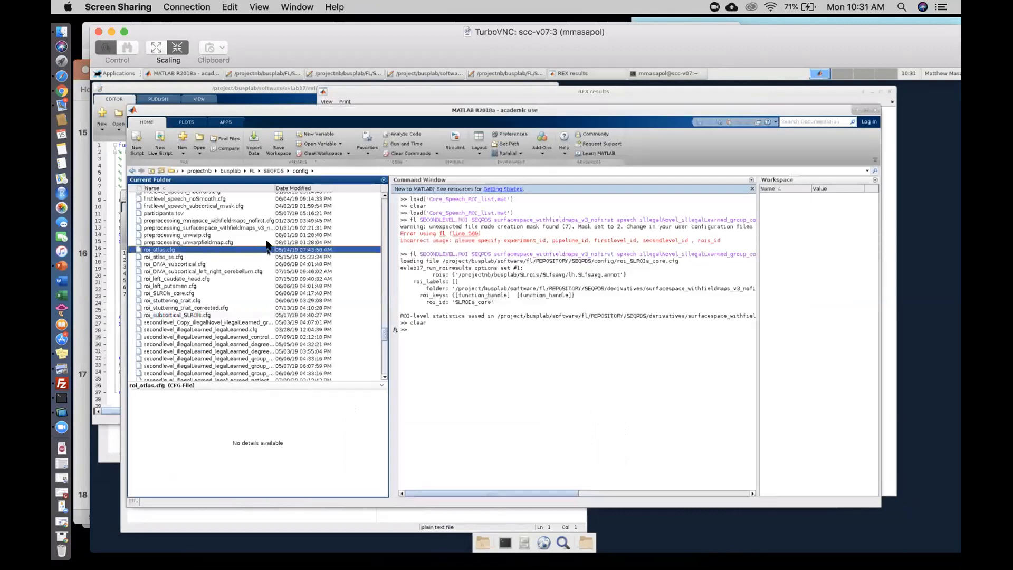
pyautogui.moveTo(383, 334); pyautogui.dragTo(383, 354)
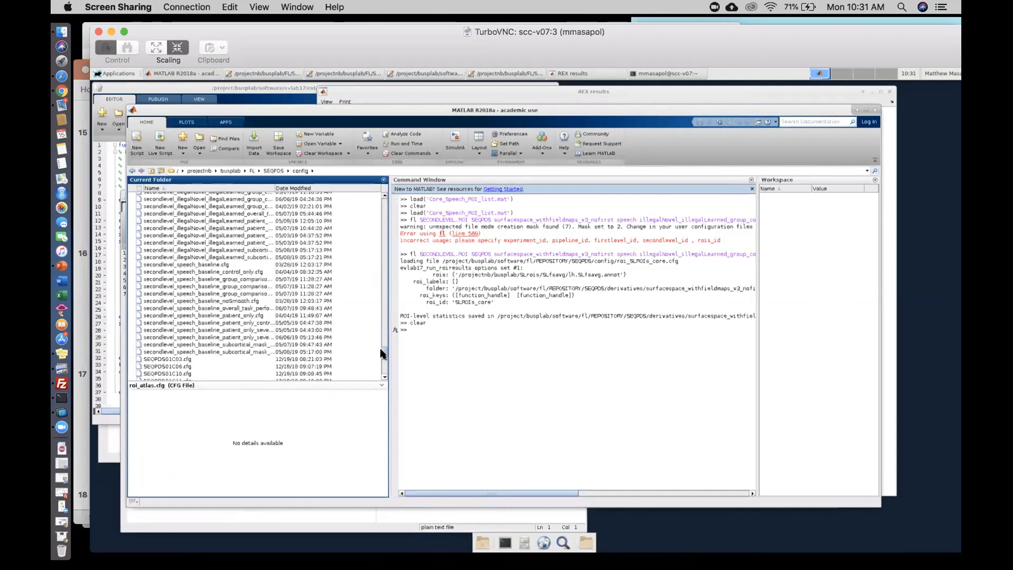
pyautogui.doubleClick(239, 279)
pyautogui.moveTo(288, 145); pyautogui.dragTo(248, 165)
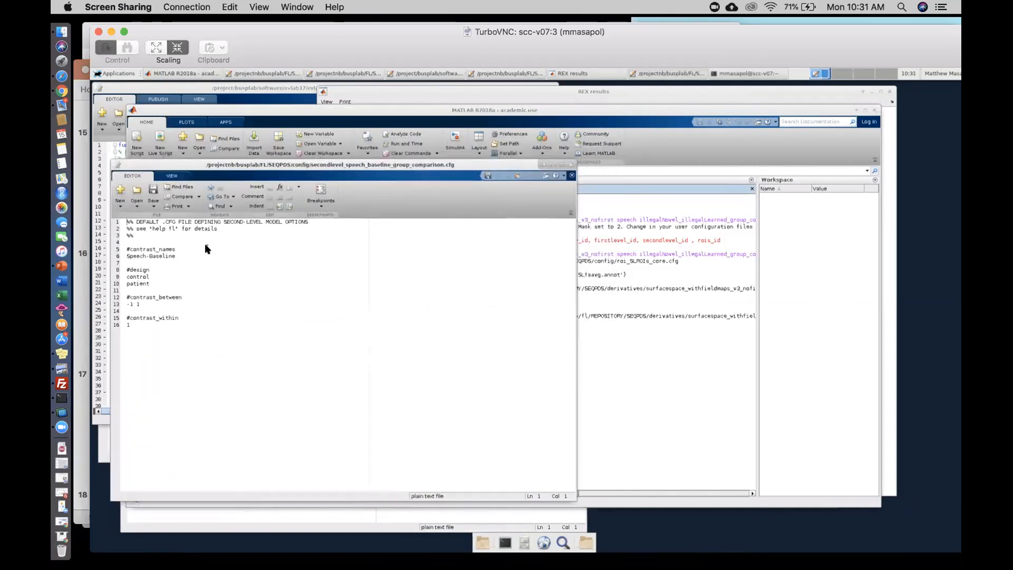
pyautogui.click(315, 119)
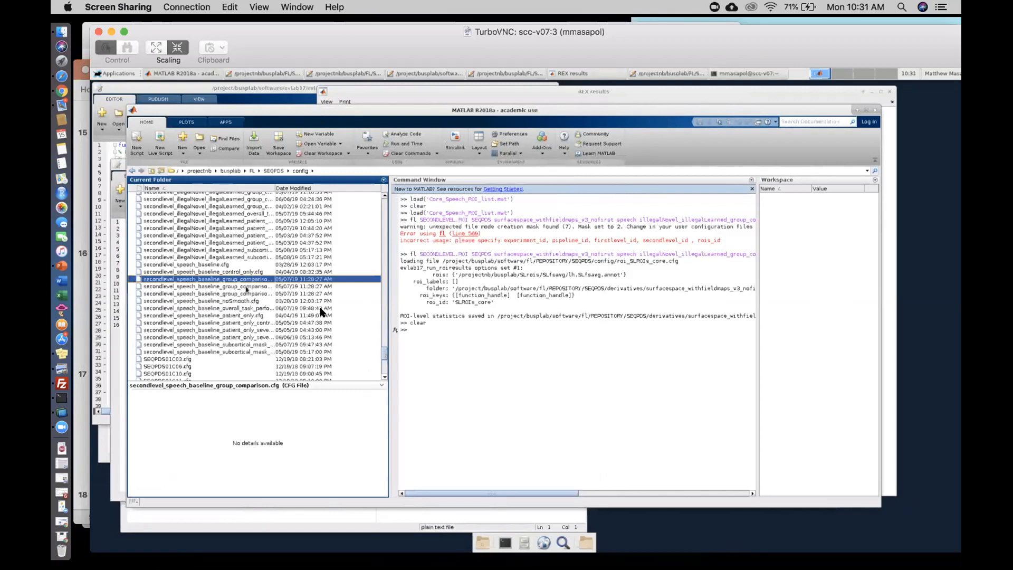
pyautogui.click(119, 374)
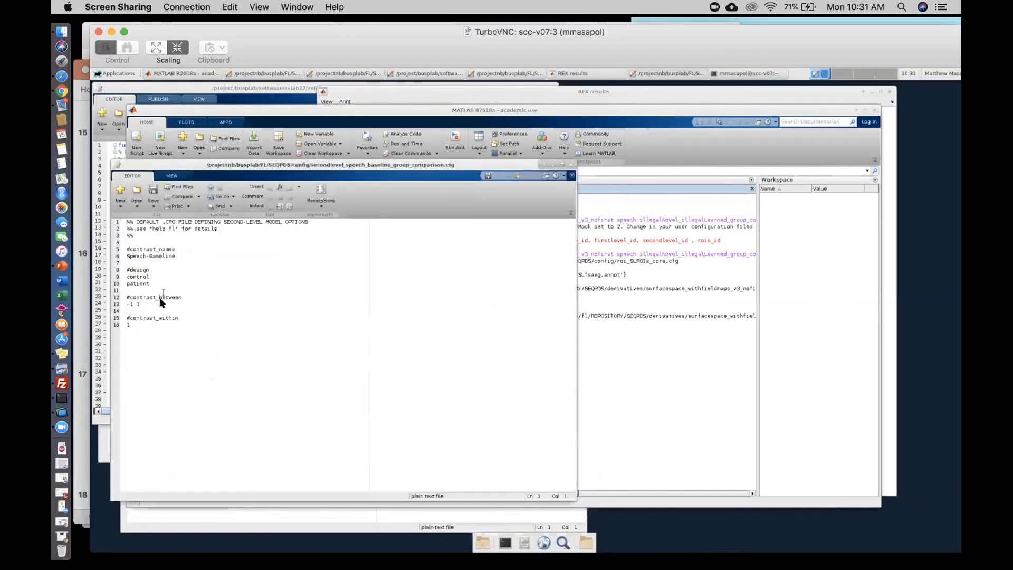
# - Switch to PowerPoint to view the "stuttering trait" nodes ROI results on slide 13, and return to the remote desktop
pyautogui.click(85, 190)
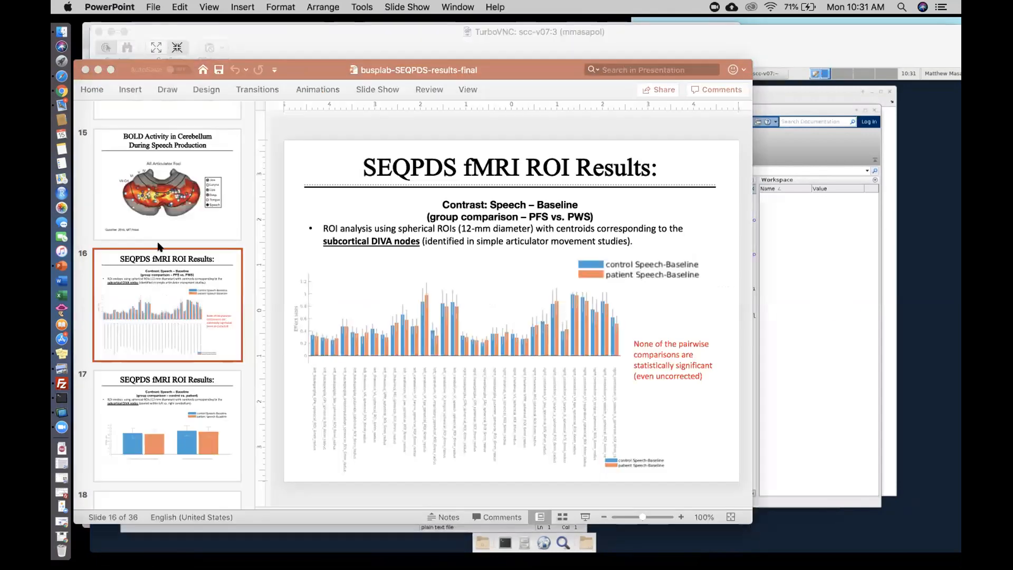
pyautogui.scroll(5, 195, 316)
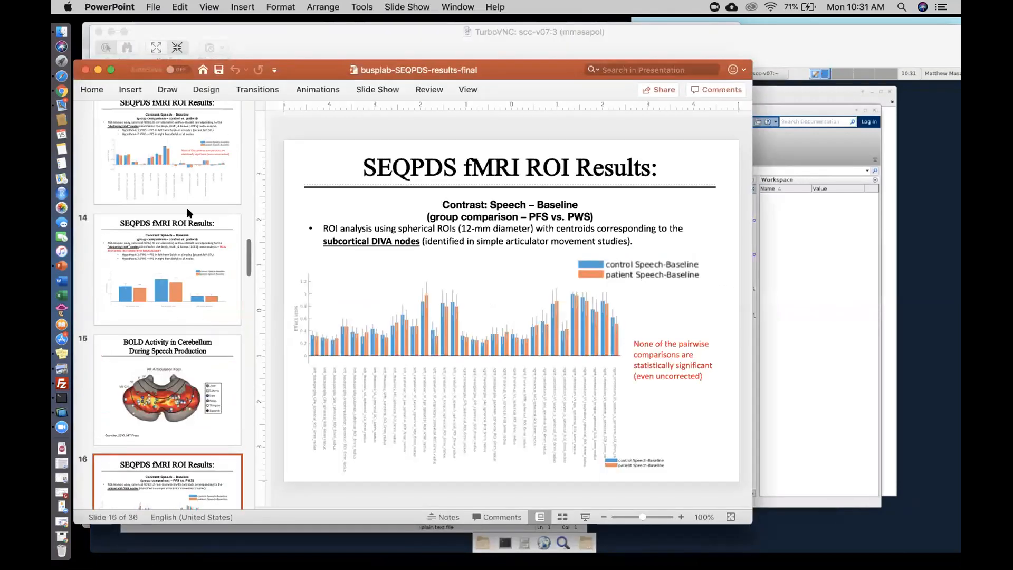
pyautogui.click(164, 170)
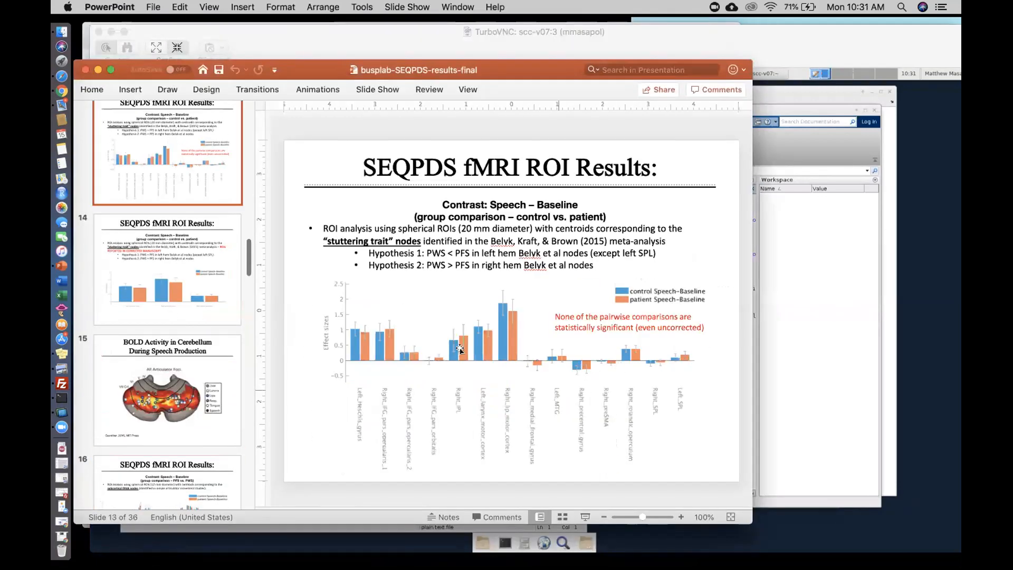
pyautogui.click(821, 328)
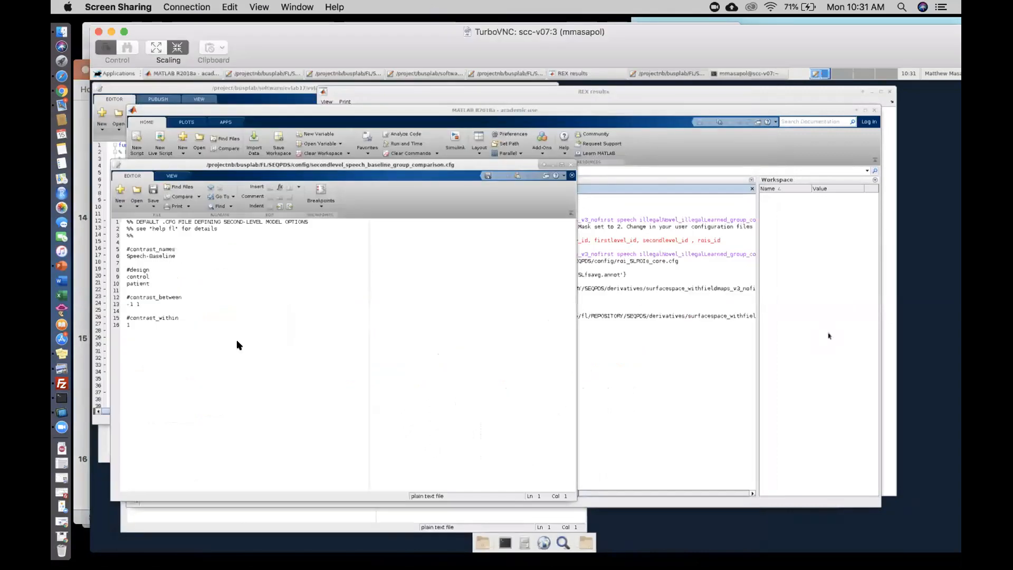
# - Open secondlevel_illegalNovel_illegalLearned_group_comparison.cfg from the config folder and move its editor window aside
pyautogui.click(611, 396)
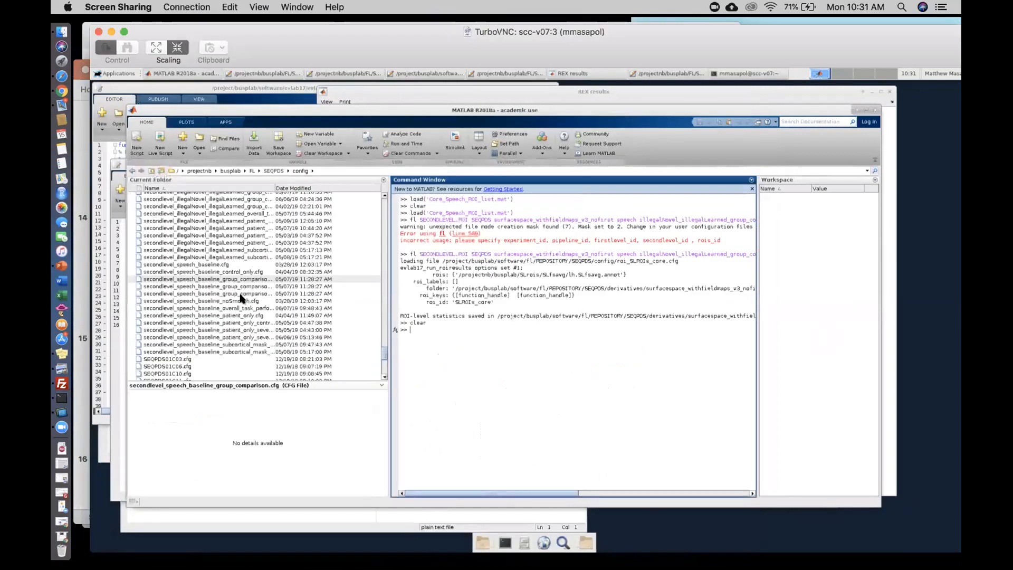
pyautogui.scroll(3, 240, 299)
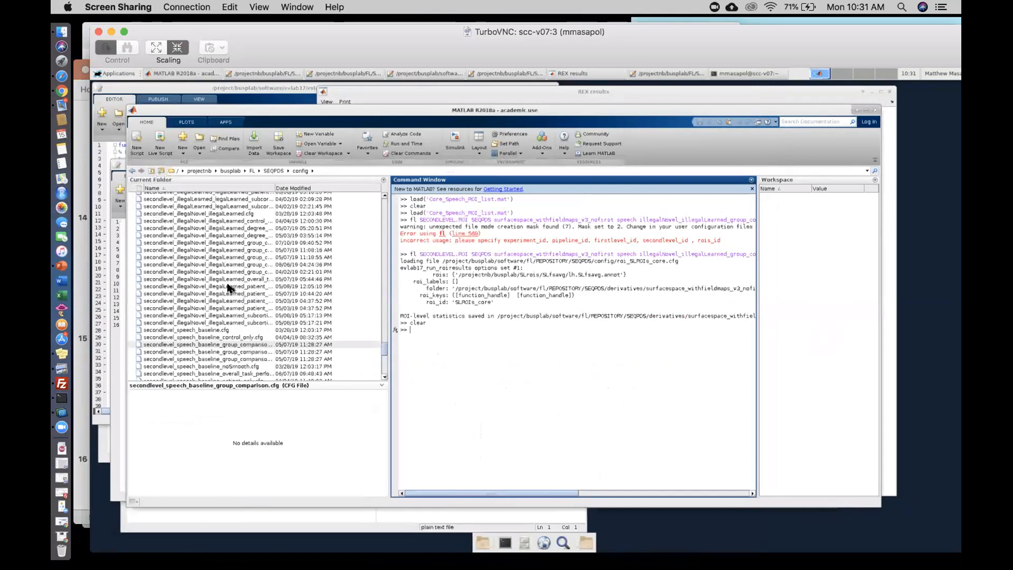
pyautogui.click(244, 243)
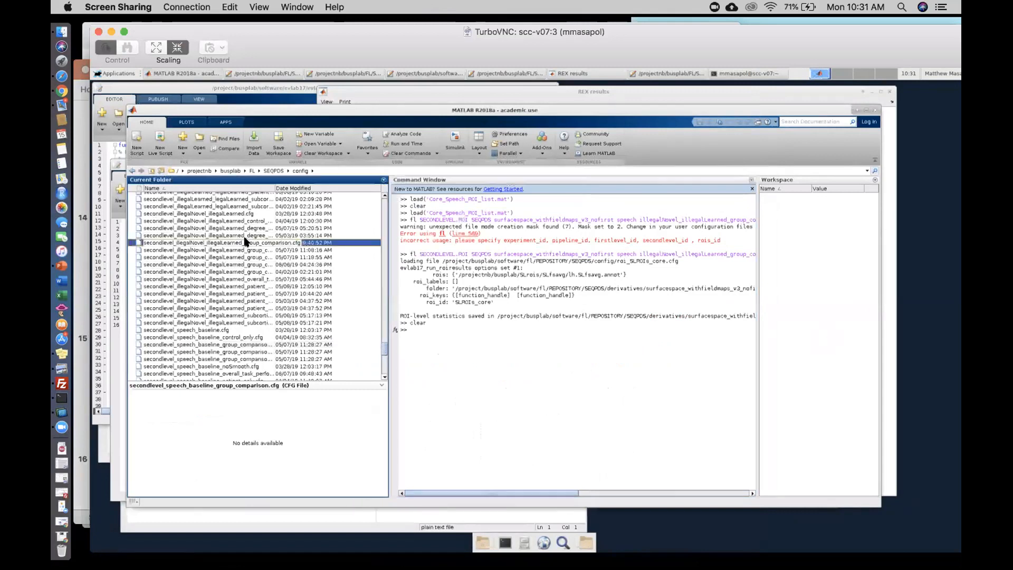
pyautogui.doubleClick(245, 242)
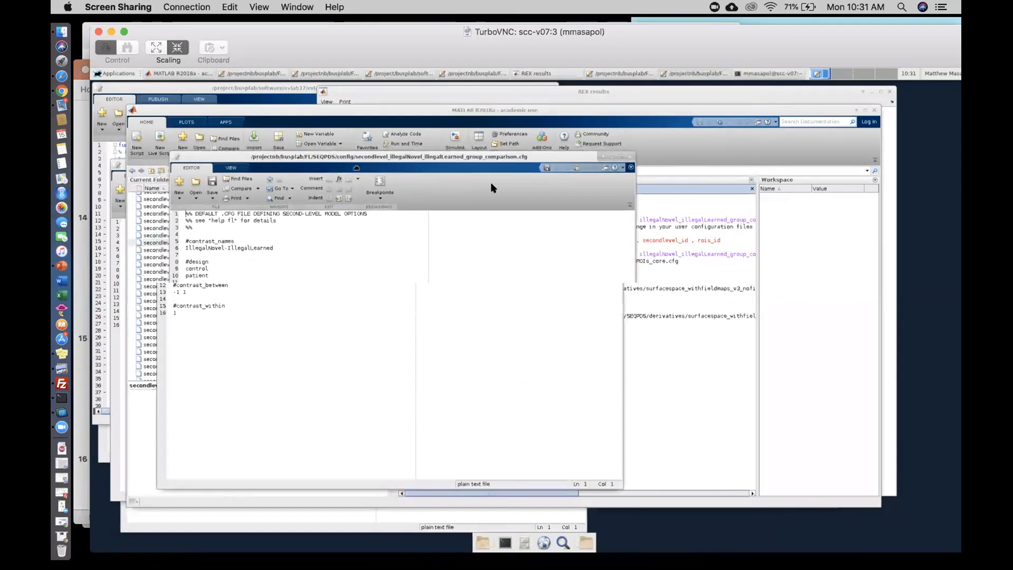
pyautogui.moveTo(491, 183); pyautogui.dragTo(487, 184)
# - Compare the contrast and design settings of the IllegalNovel-IllegalLearned and Speech-Baseline group comparison files
pyautogui.click(255, 526)
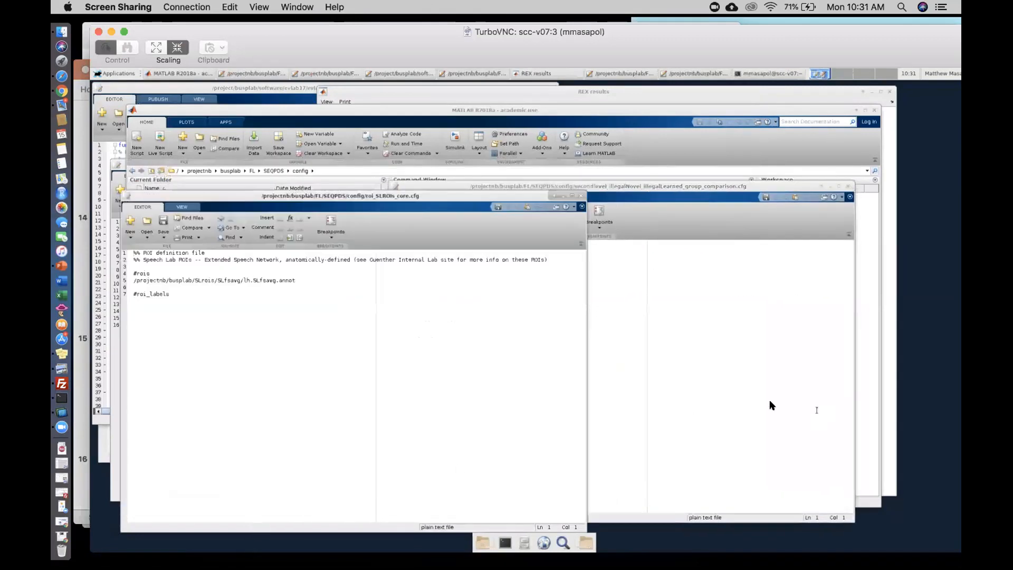
pyautogui.click(736, 400)
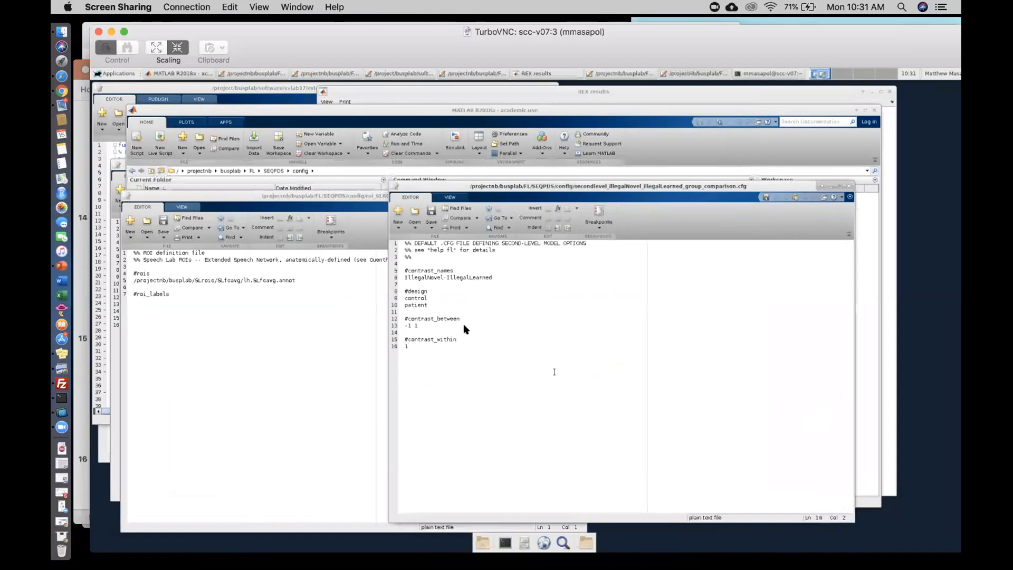
pyautogui.click(113, 178)
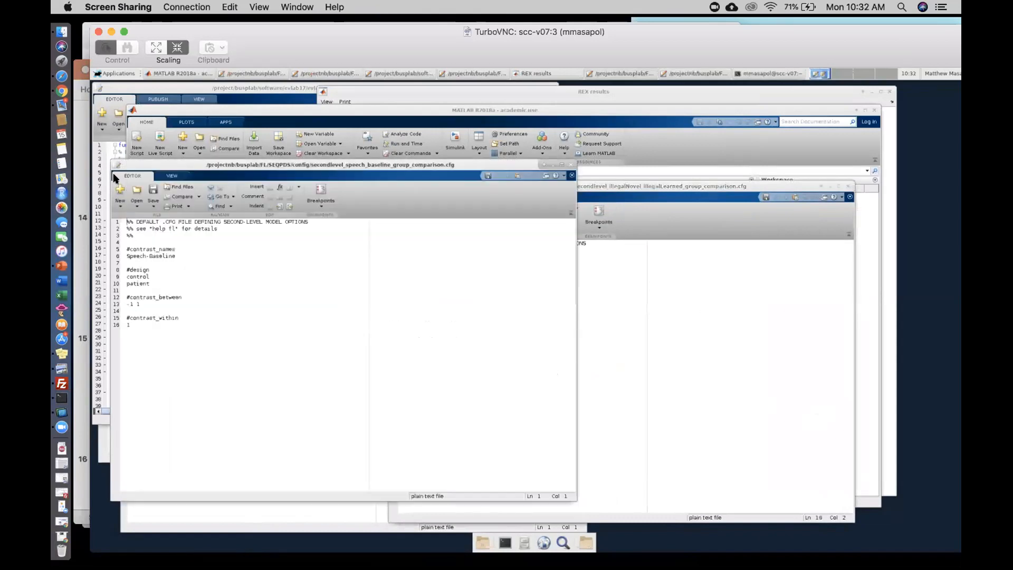
pyautogui.click(685, 363)
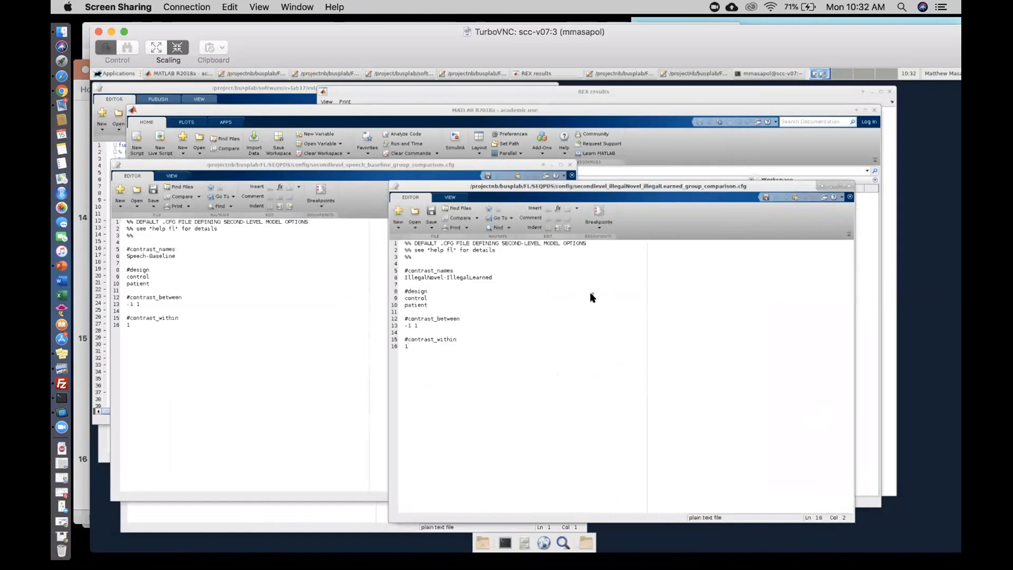
# - Close the REX results window and move the IllegalNovel-IllegalLearned config editor away from the MATLAB window
pyautogui.click(611, 96)
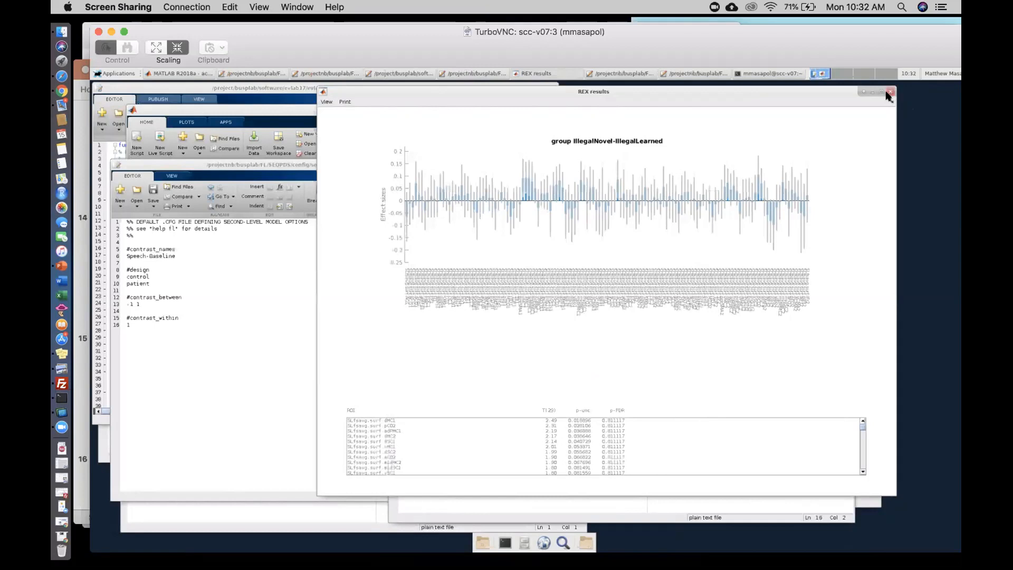
pyautogui.click(889, 93)
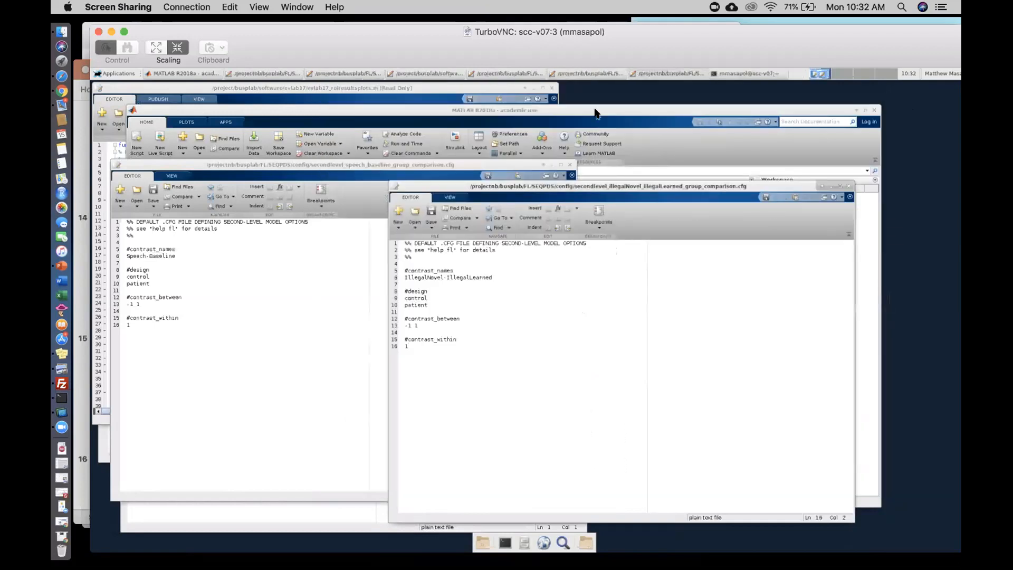
pyautogui.moveTo(598, 188); pyautogui.dragTo(408, 217)
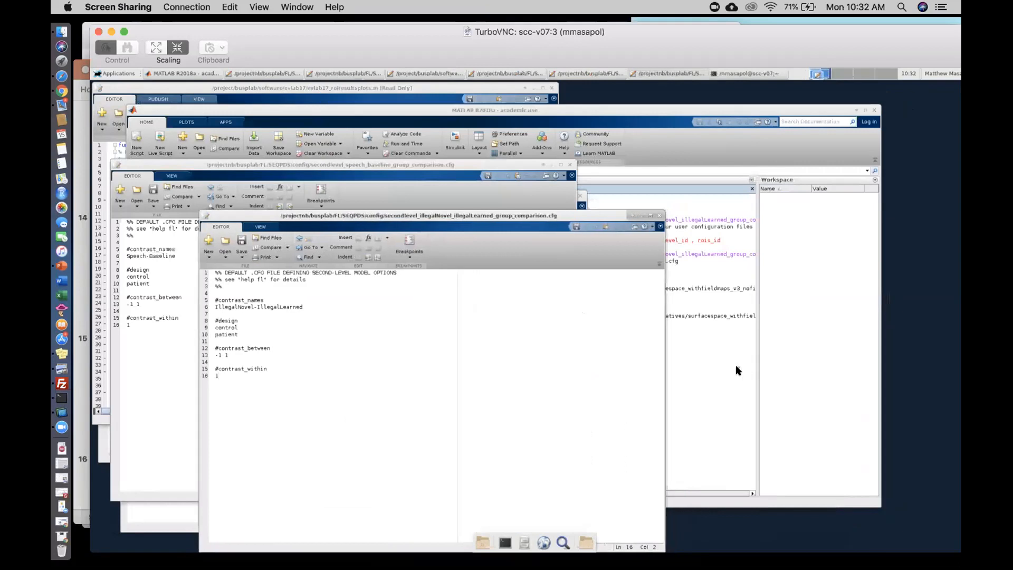
# - Open participants.tsv from the config folder to examine the participant group and covariate columns
pyautogui.click(735, 395)
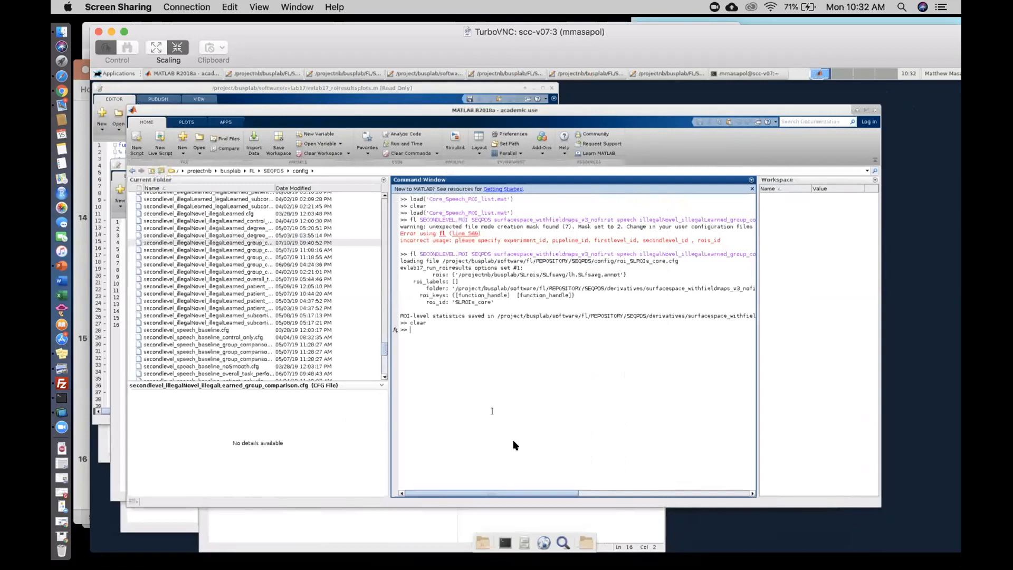
pyautogui.click(383, 352)
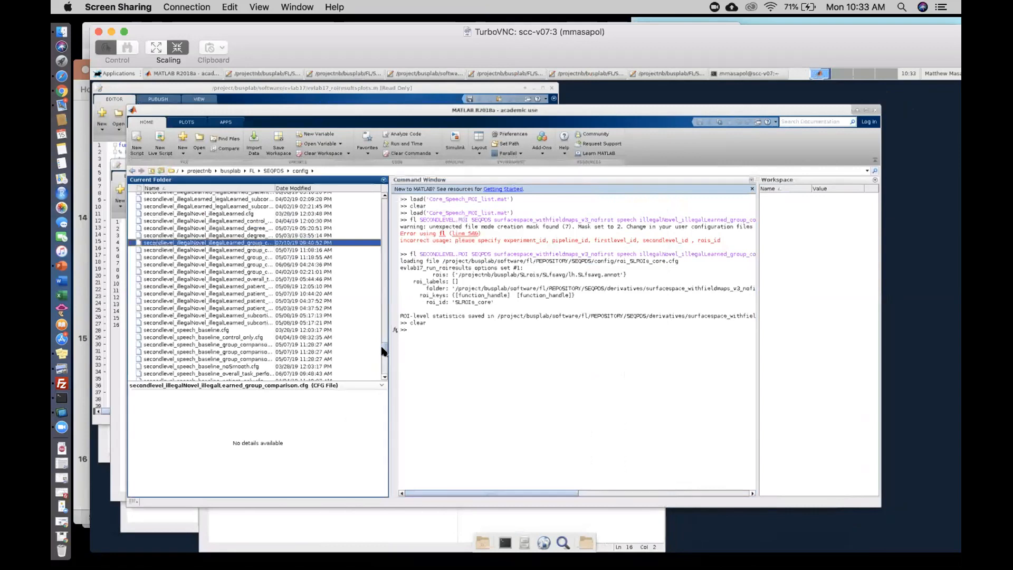
pyautogui.scroll(-5, 384, 351)
pyautogui.scroll(-1, 383, 353)
pyautogui.moveTo(382, 351); pyautogui.dragTo(383, 334)
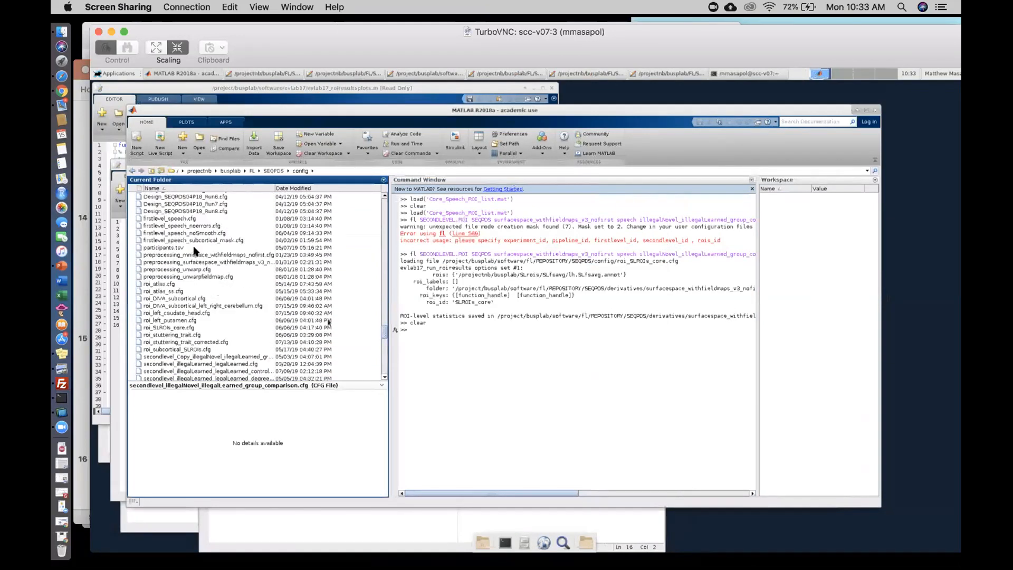
pyautogui.doubleClick(171, 249)
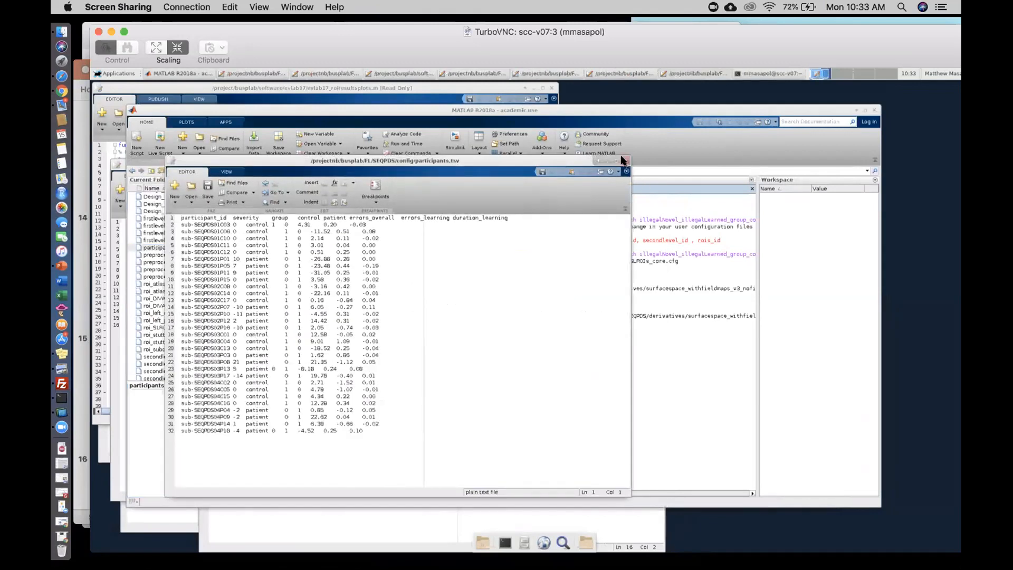
# - Close the participants.tsv and roi_SLROIs_core.cfg editor windows
pyautogui.click(622, 160)
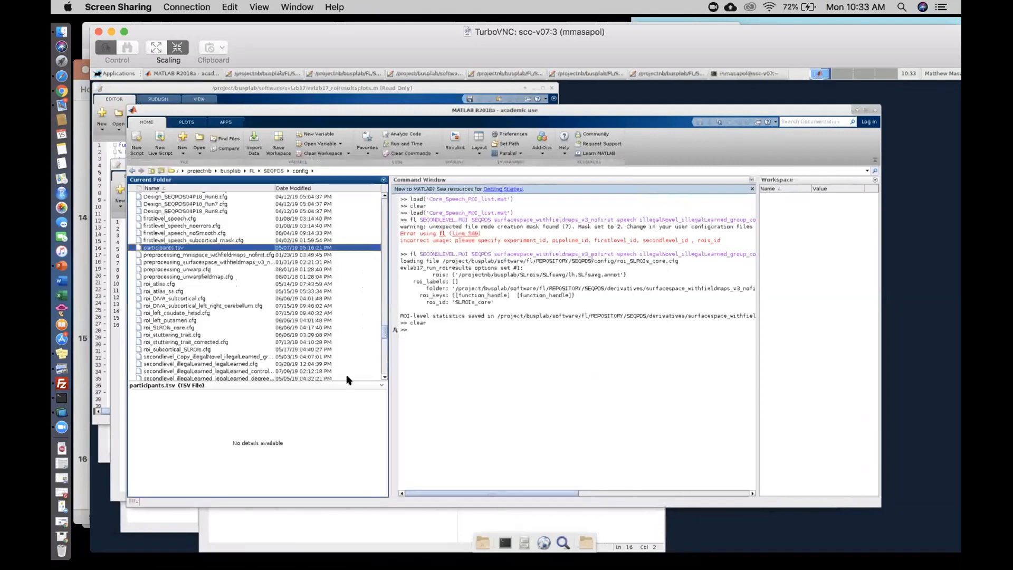
pyautogui.click(140, 519)
pyautogui.click(580, 196)
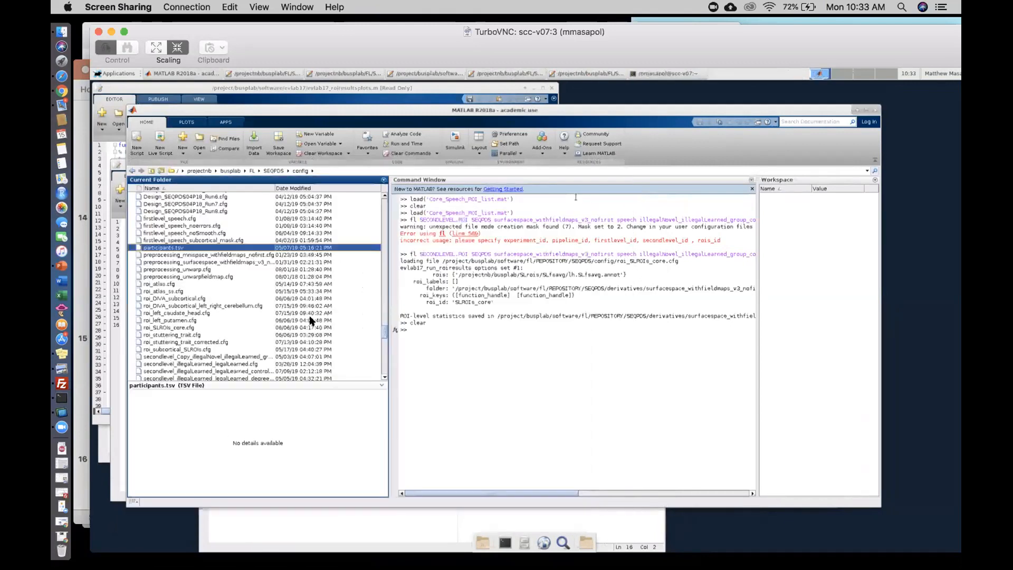
# - Replace the control and patient design entries in secondlevel_speech_baseline_group_comparison.cfg with AllSubjects
pyautogui.click(116, 414)
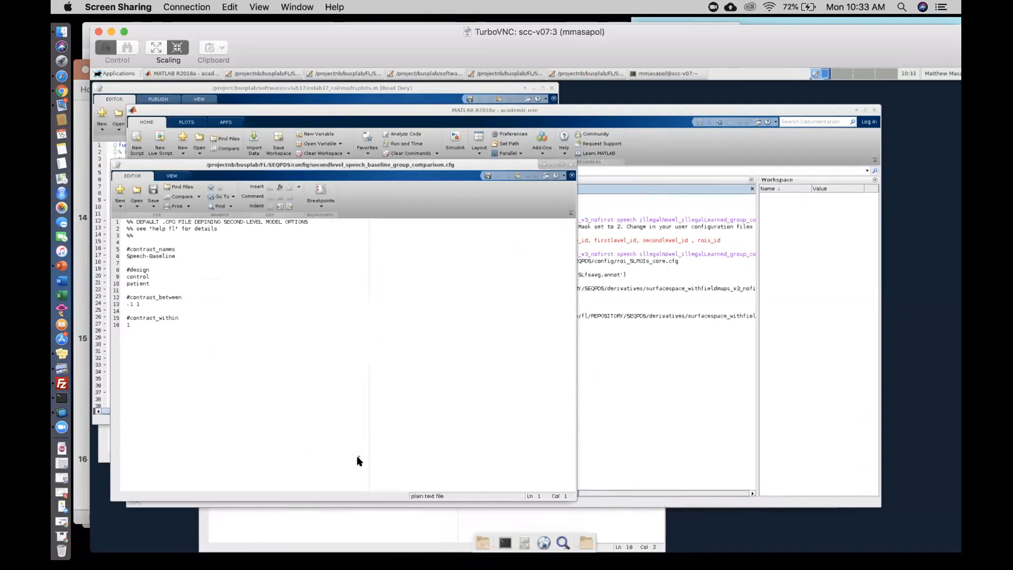
pyautogui.click(643, 447)
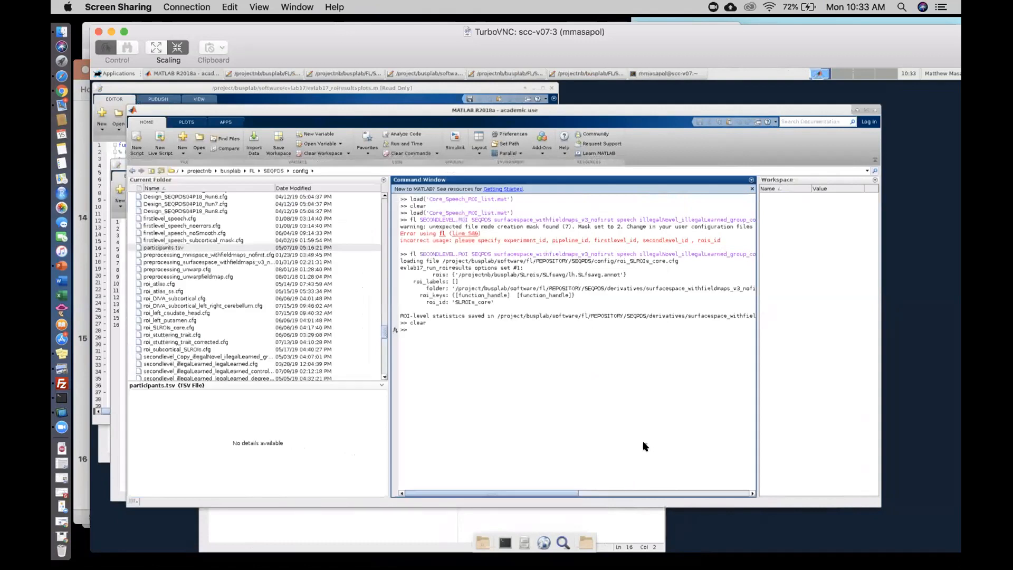
pyautogui.click(116, 349)
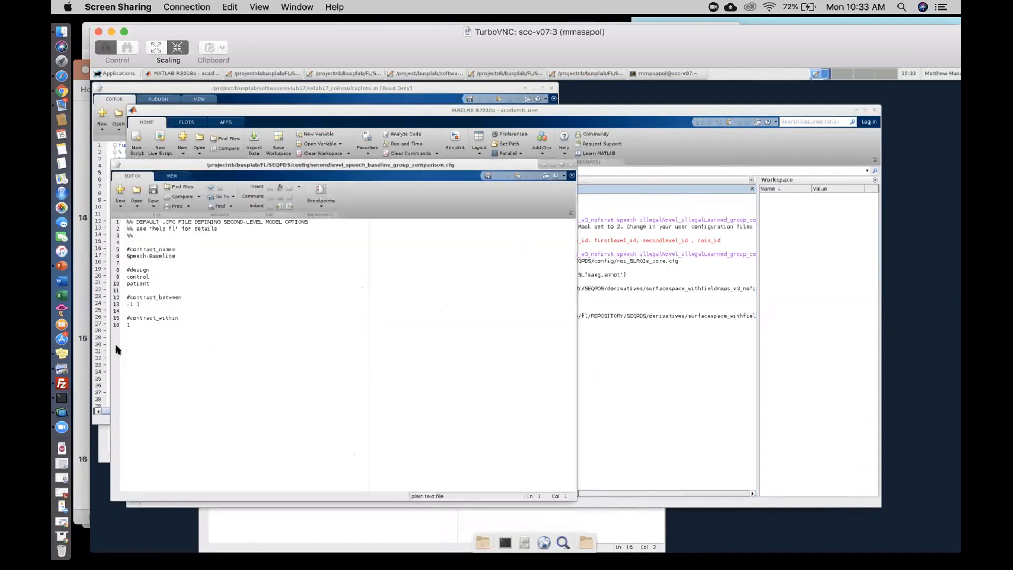
pyautogui.doubleClick(138, 283)
pyautogui.moveTo(127, 281); pyautogui.dragTo(128, 276)
pyautogui.press('BackSpace')
pyautogui.write('AllSubjects')
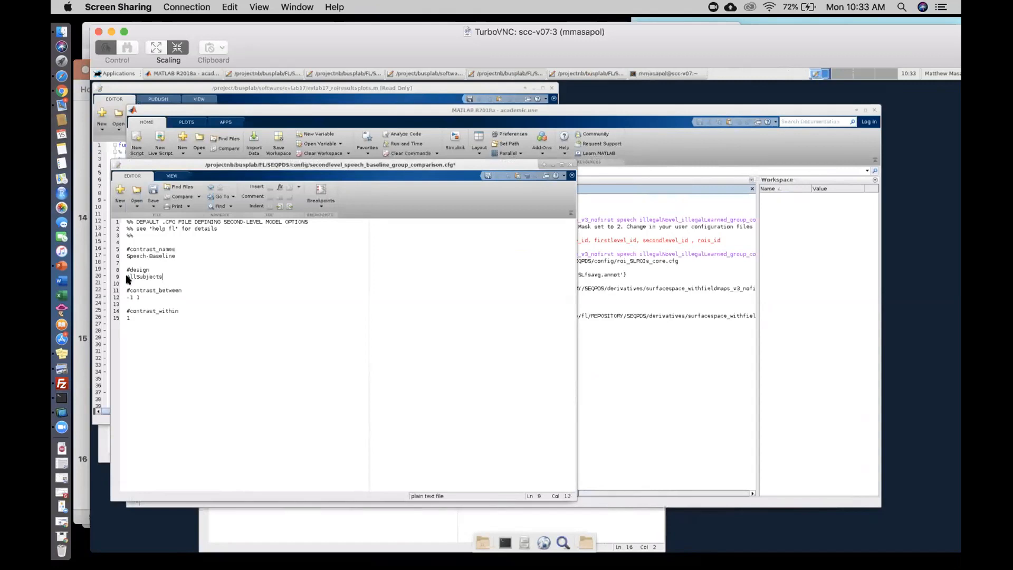
# - Set the between-subjects contrast to 0 1, add group below AllSubjects in the design, and save the file
pyautogui.moveTo(132, 297); pyautogui.dragTo(126, 297)
pyautogui.write('0')
pyautogui.press('Return')
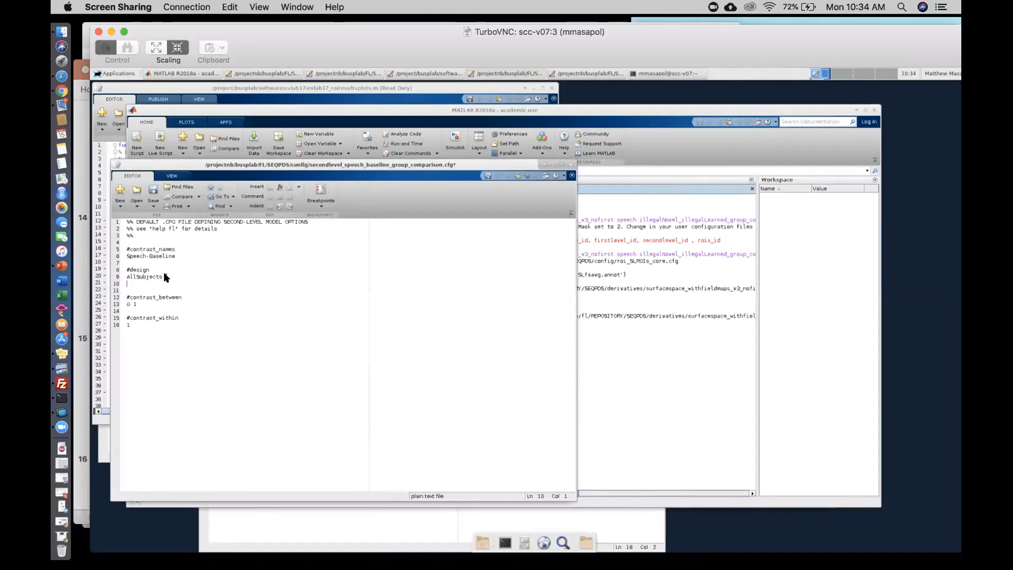
pyautogui.write('Group')
pyautogui.press('Left')
pyautogui.click(152, 189)
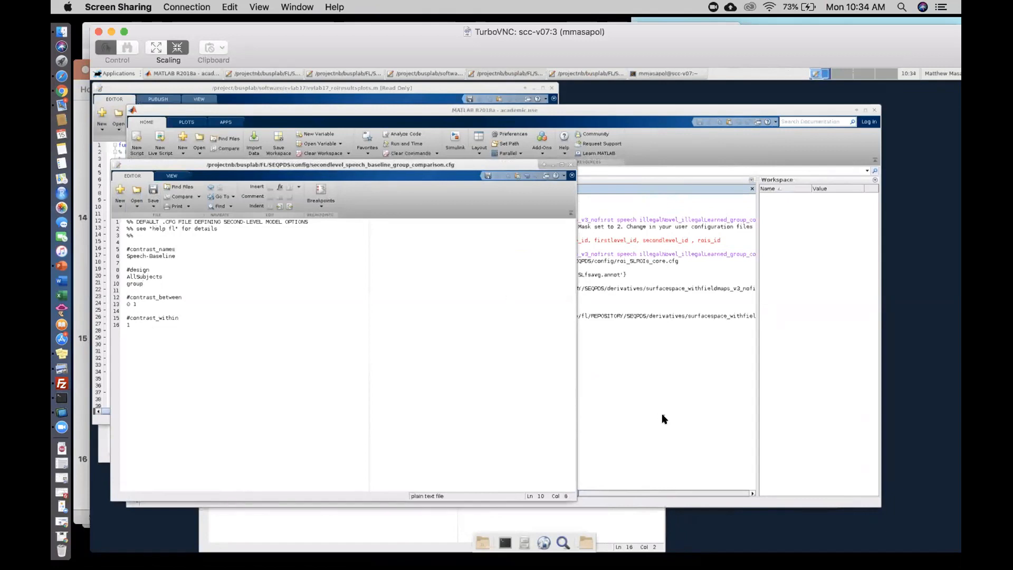
# - Display the remote desktop at full size instead of scaled to the window
pyautogui.click(156, 48)
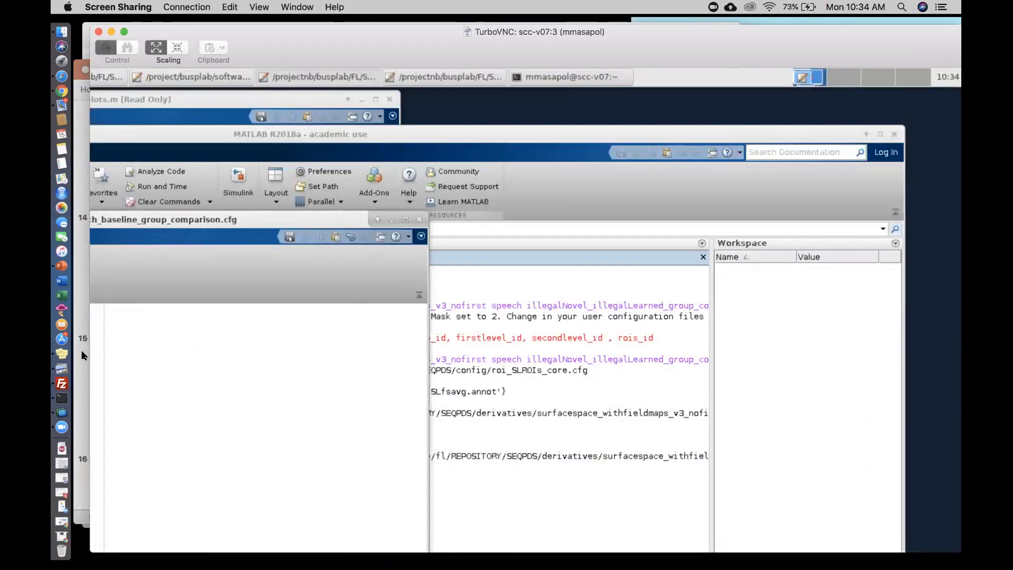
# - Scale the remote desktop to fit the window and recall the earlier fl SECONDLEVEL.ROI command for illegalNovel_illegalLearned_group_comparison with SLROIs_core
pyautogui.moveTo(98, 304)
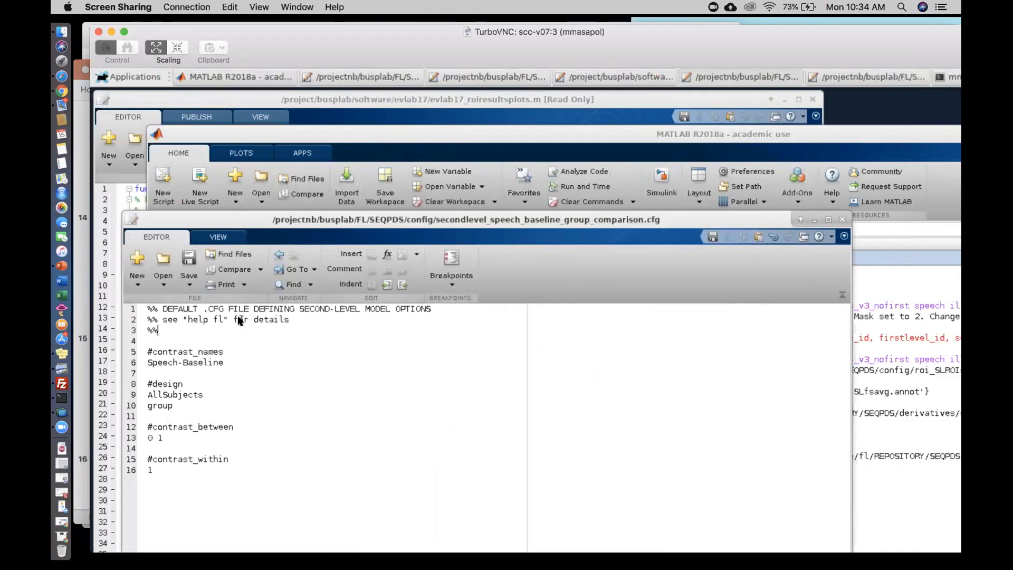
pyautogui.click(176, 49)
pyautogui.click(624, 374)
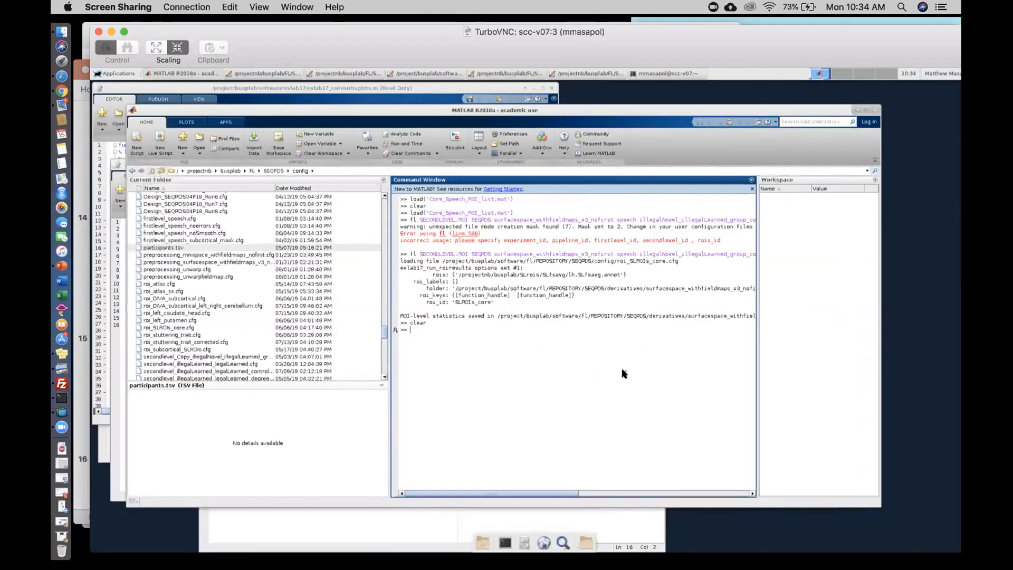
pyautogui.press('Up')
pyautogui.press('Up')
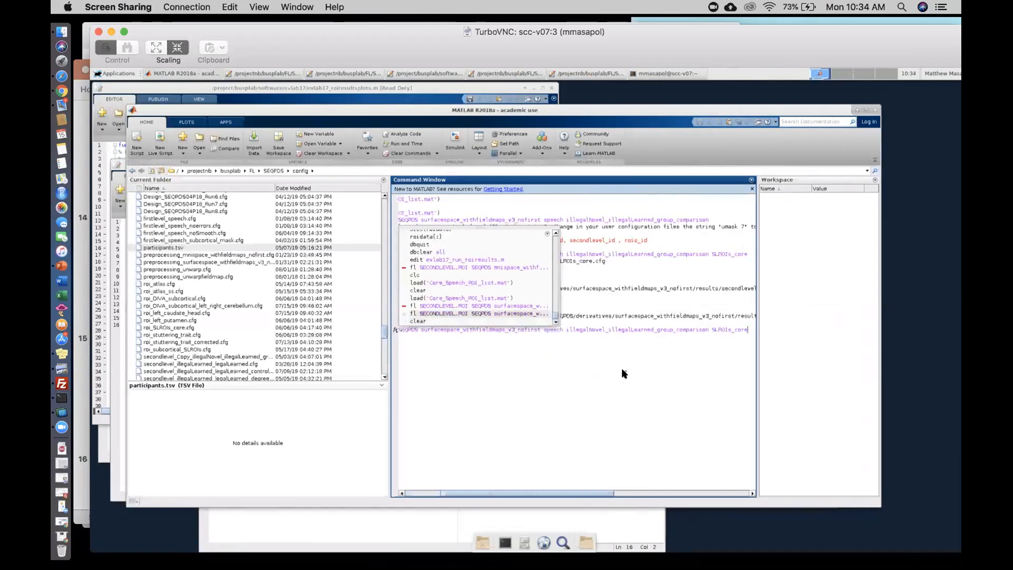
pyautogui.press('Escape')
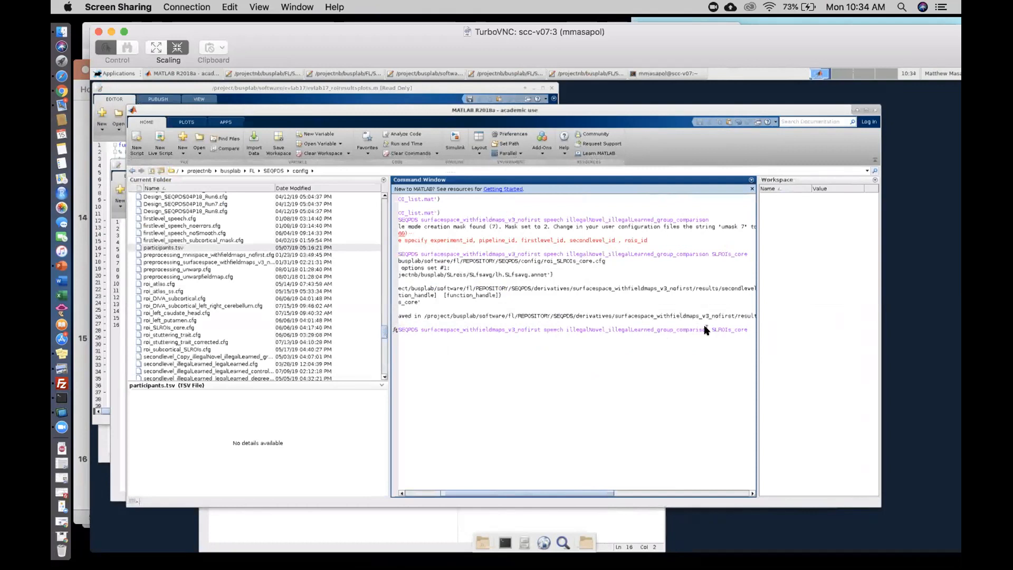
# - Replace illegalNovel_illegalLearned with speech_baseline in the recalled SECONDLEVEL.ROI command and run it
pyautogui.click(116, 228)
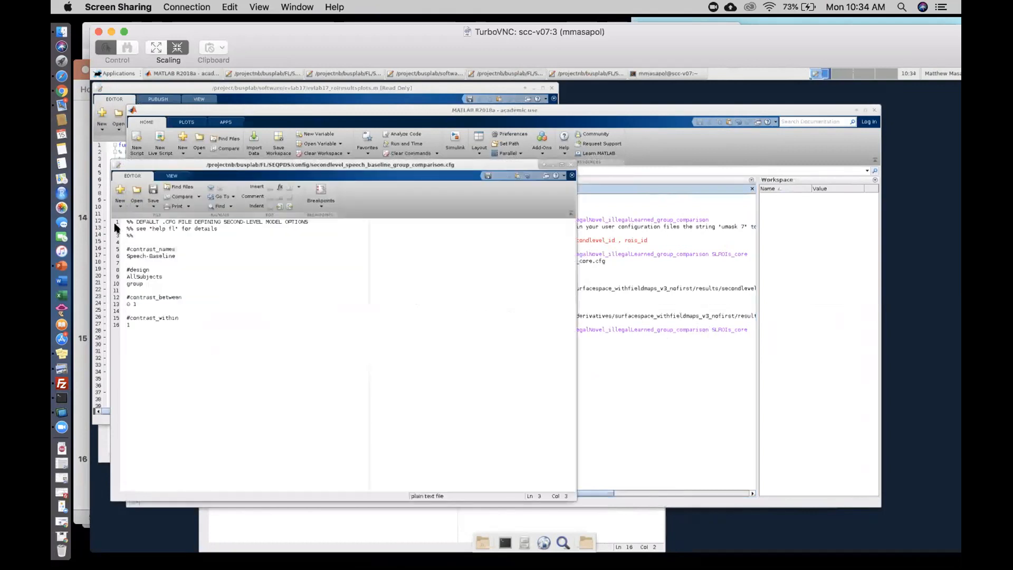
pyautogui.click(650, 392)
pyautogui.moveTo(654, 330); pyautogui.dragTo(566, 330)
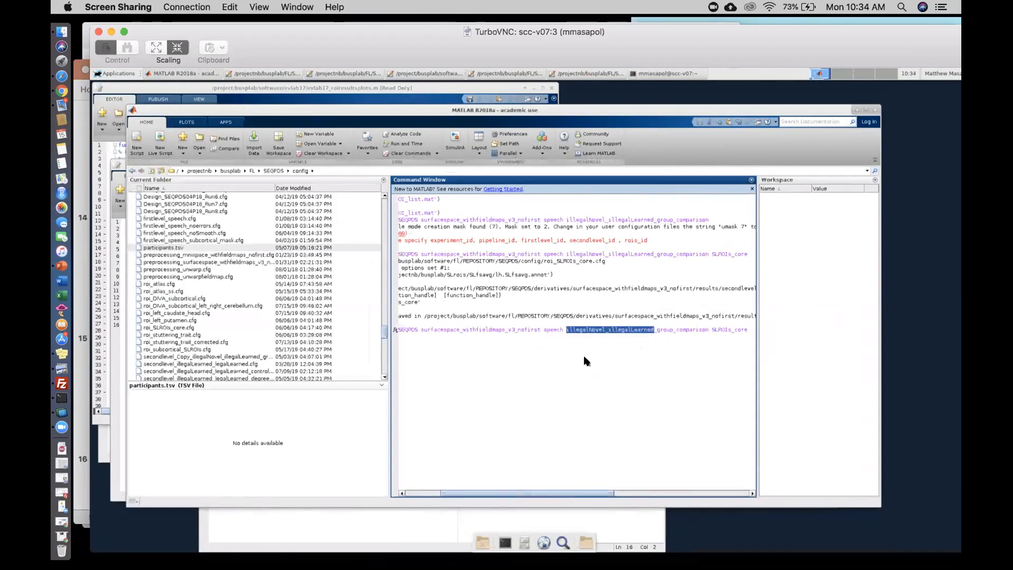
pyautogui.write('speech_baseline')
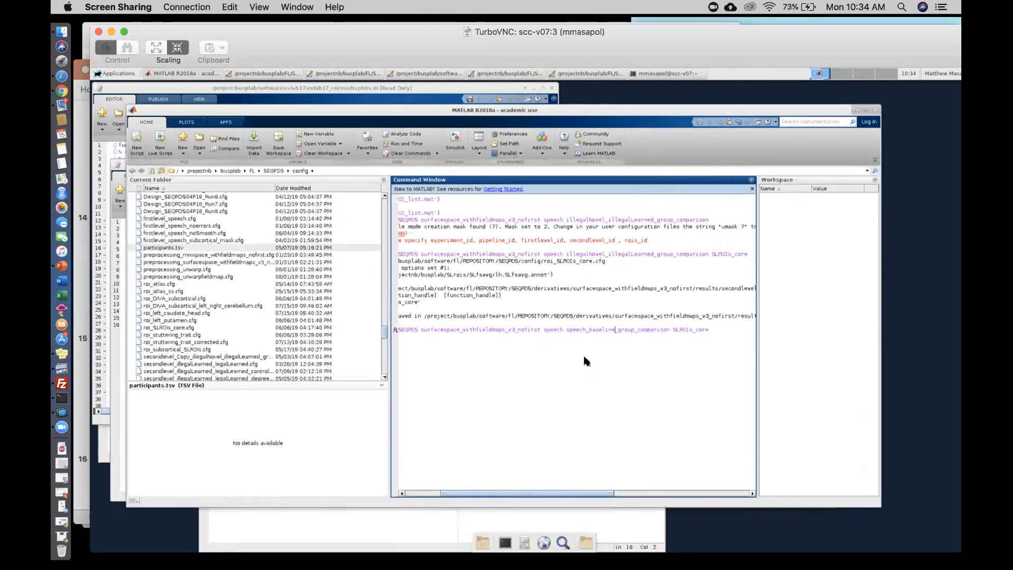
pyautogui.press('Return')
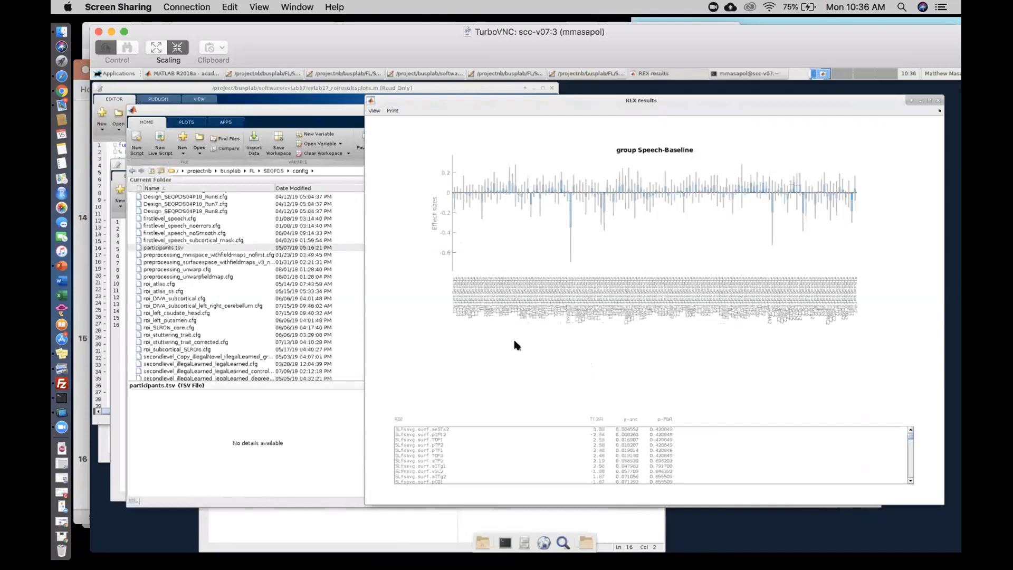
# - Replace the AllSubjects and group design entries in secondlevel_speech_baseline_group_comparison.cfg with control and patient on separate lines
pyautogui.click(348, 111)
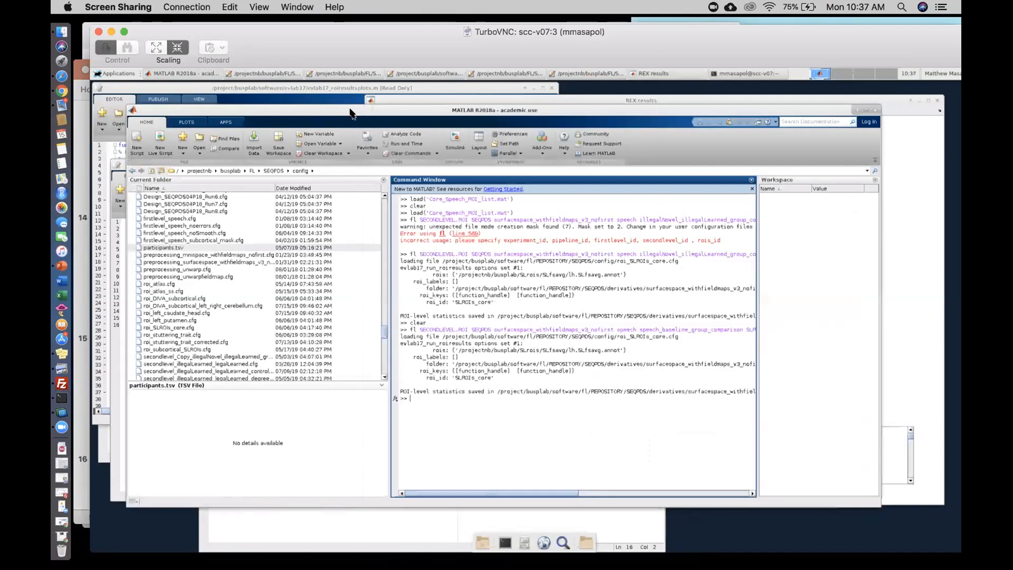
pyautogui.click(121, 261)
pyautogui.click(143, 283)
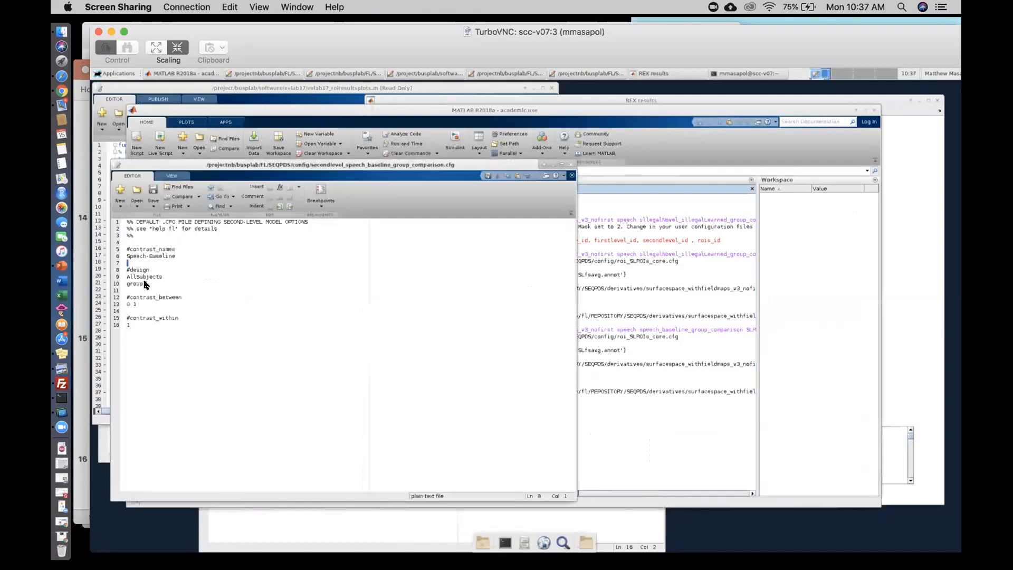
pyautogui.doubleClick(128, 281)
pyautogui.keyDown('shift'); pyautogui.click(127, 275); pyautogui.keyUp('shift')
pyautogui.press('BackSpace')
pyautogui.write('control p')
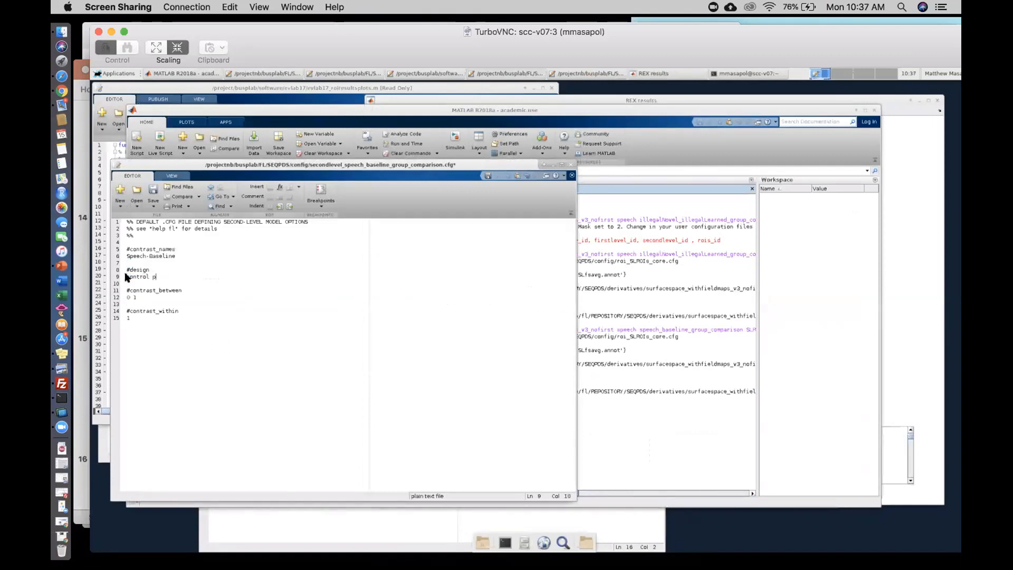
pyautogui.press('Return')
pyautogui.write('atient')
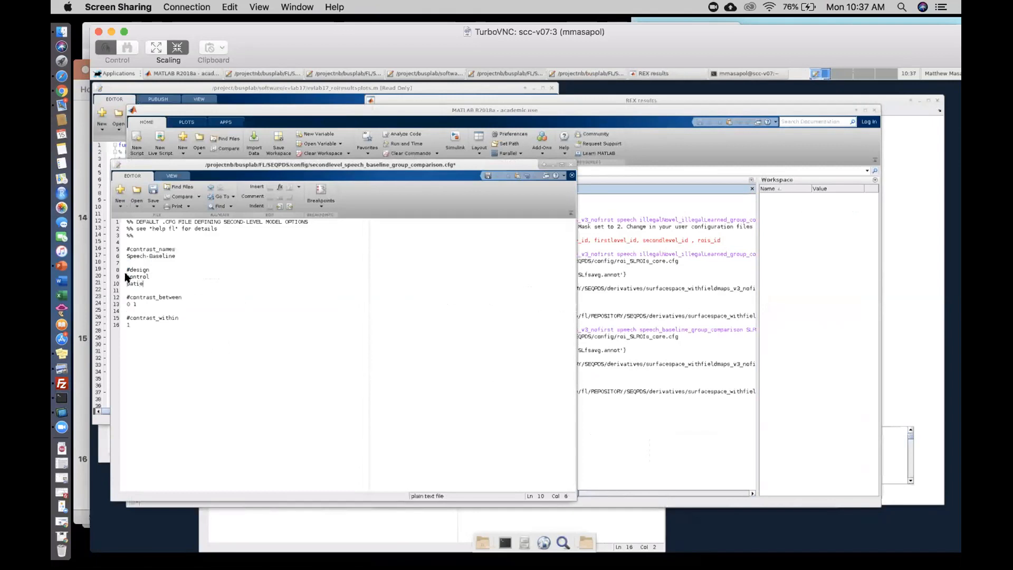
# - Set the between-subjects contrast to 1 -1 and save the configuration file
pyautogui.click(130, 305)
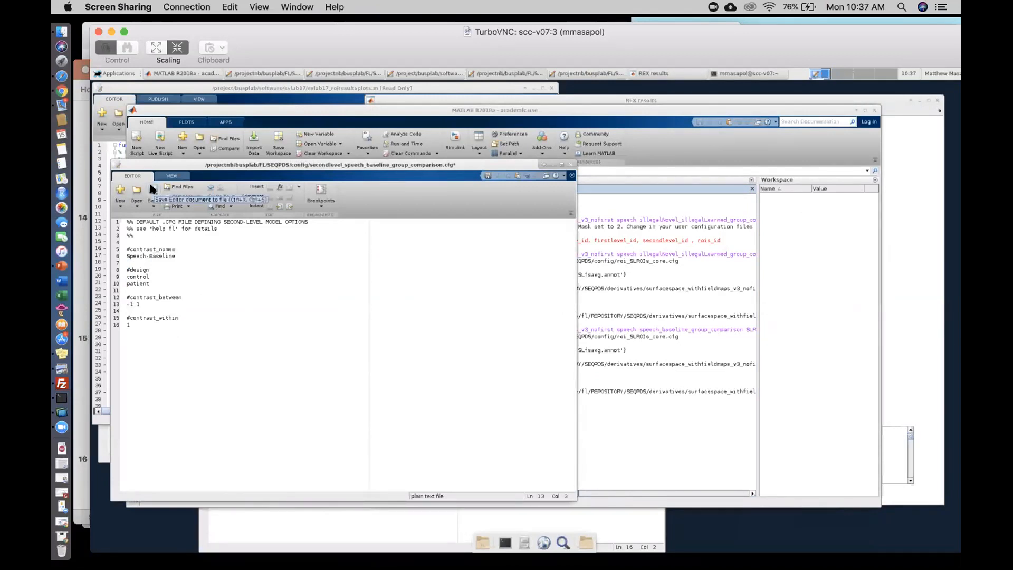
pyautogui.press('Left')
pyautogui.press('BackSpace')
pyautogui.write('-')
pyautogui.click(152, 47)
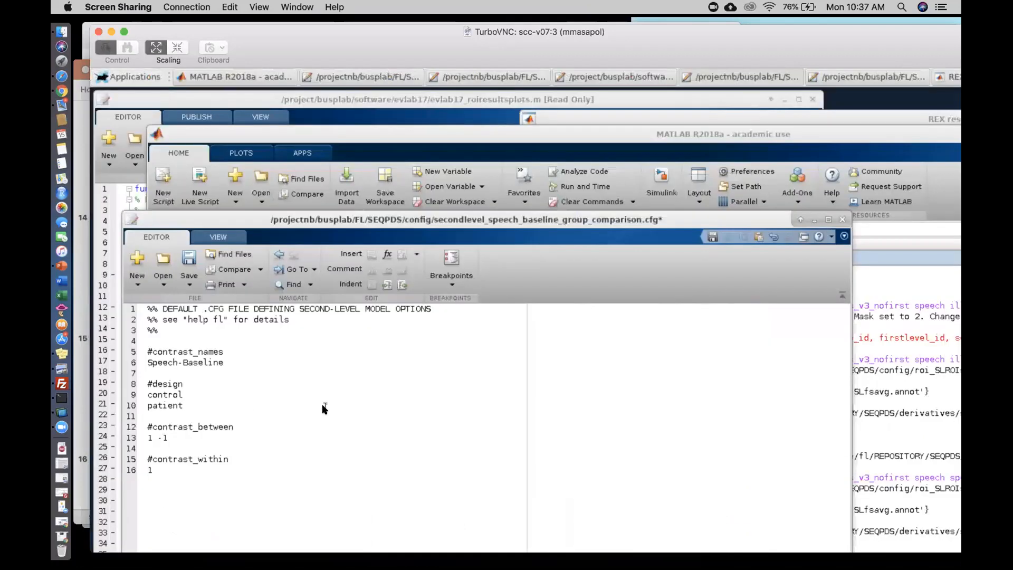
pyautogui.click(177, 47)
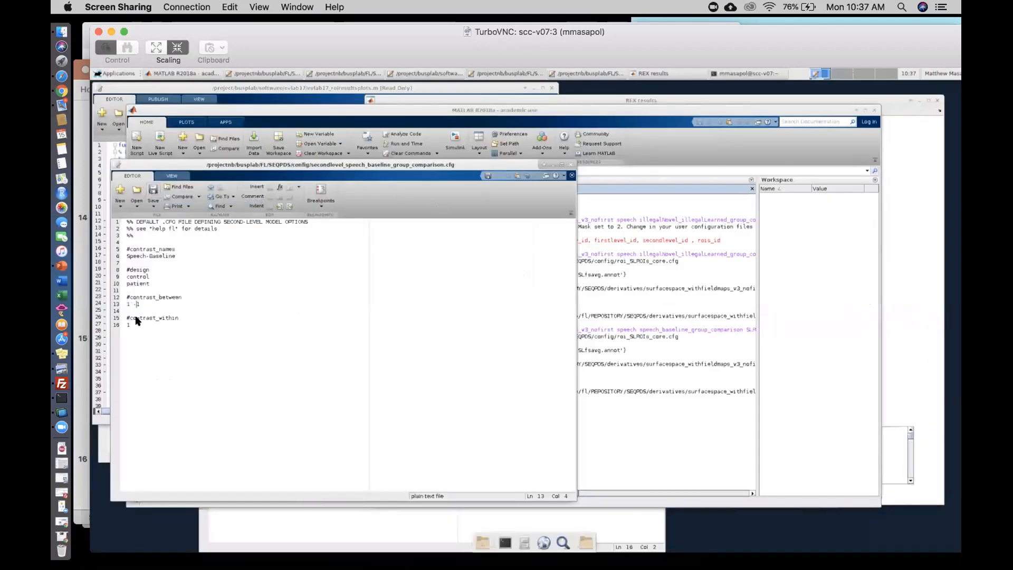
# - Rerun the SECONDLEVEL.ROI command for speech_baseline_group_comparison with SLROIs_core using the control and patient design
pyautogui.click(636, 431)
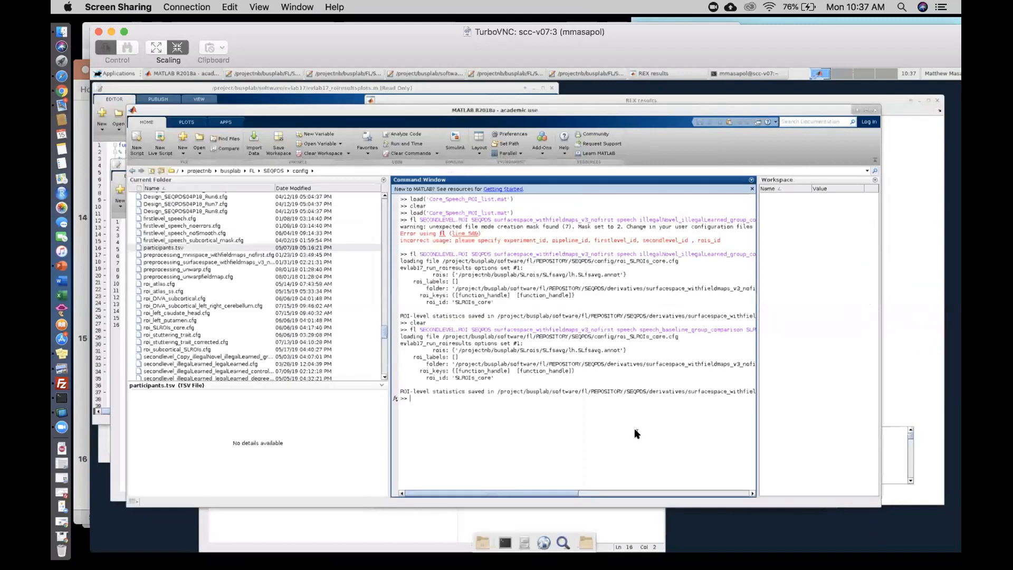
pyautogui.press('Up')
pyautogui.press('End')
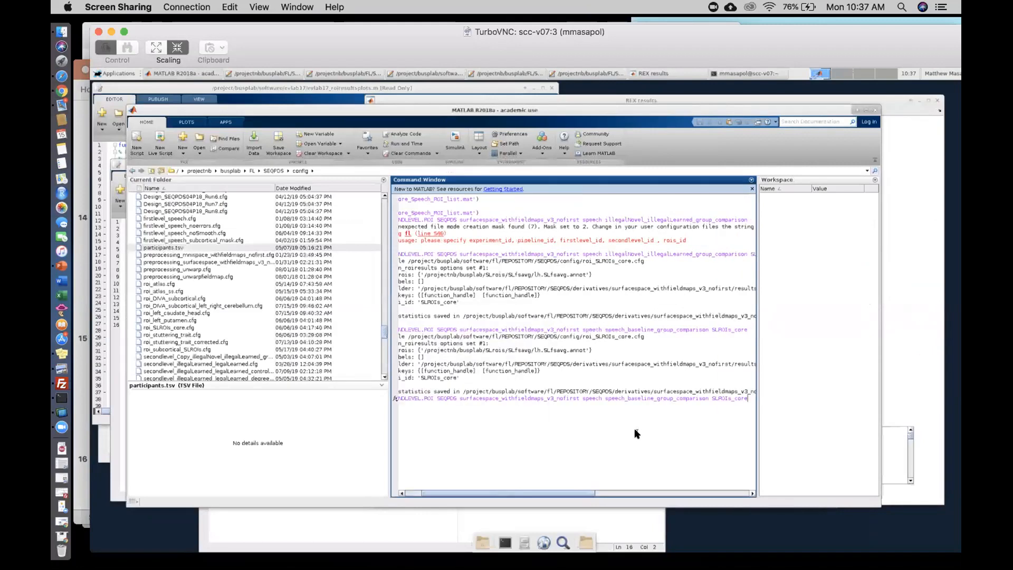
pyautogui.press('Return')
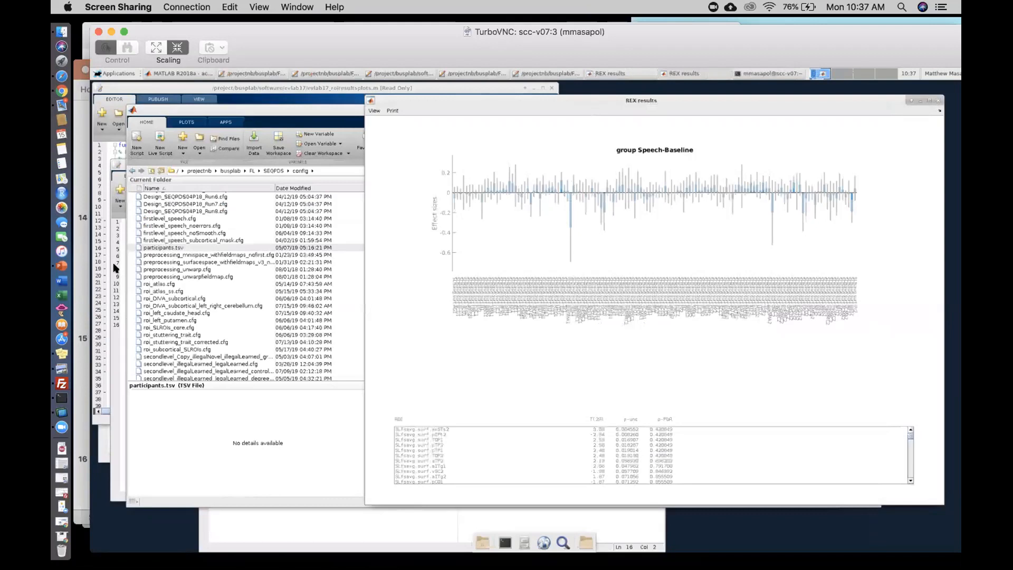
# - Check the new REX results against the contrast in the configuration file, and close the front results window
pyautogui.click(138, 307)
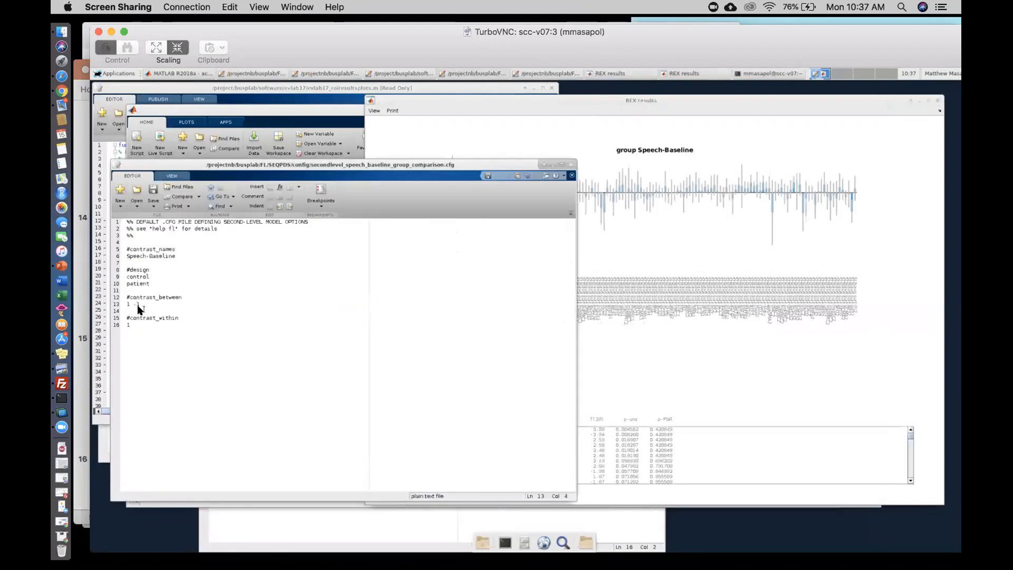
pyautogui.click(591, 108)
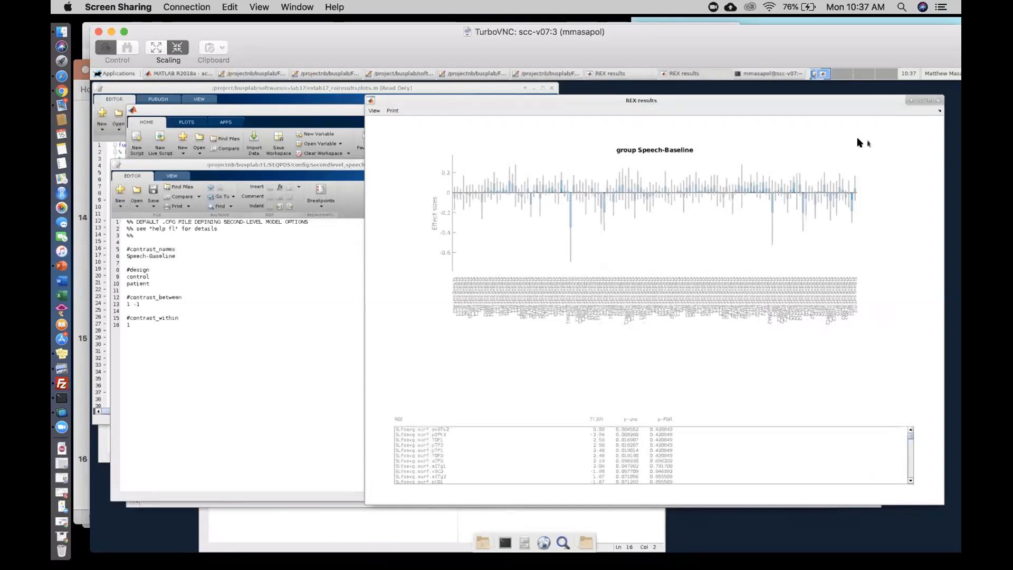
pyautogui.click(937, 100)
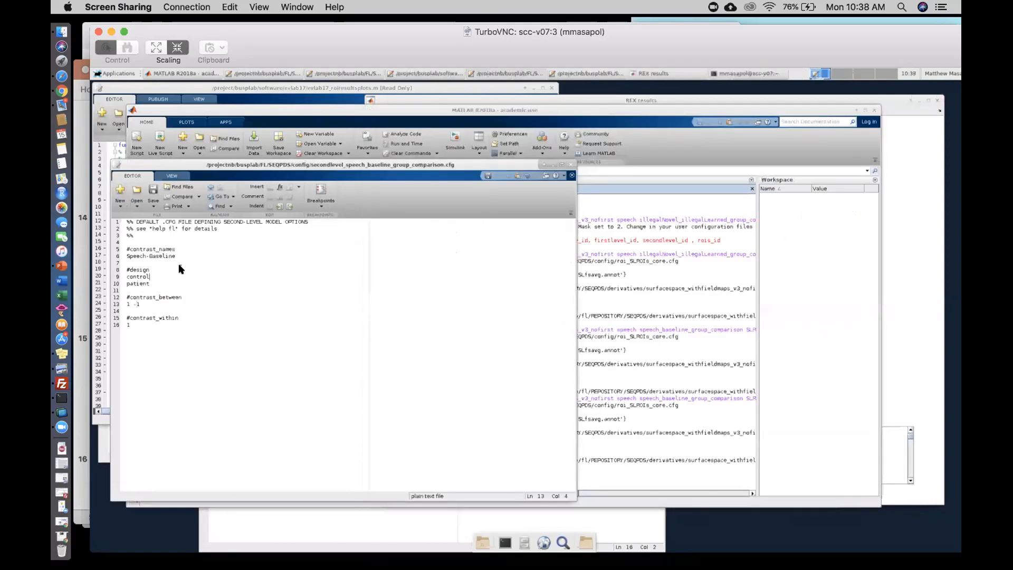
# - Run the same speech_baseline_group_comparison ROI command once more from the command history
pyautogui.click(664, 463)
pyautogui.press('Up')
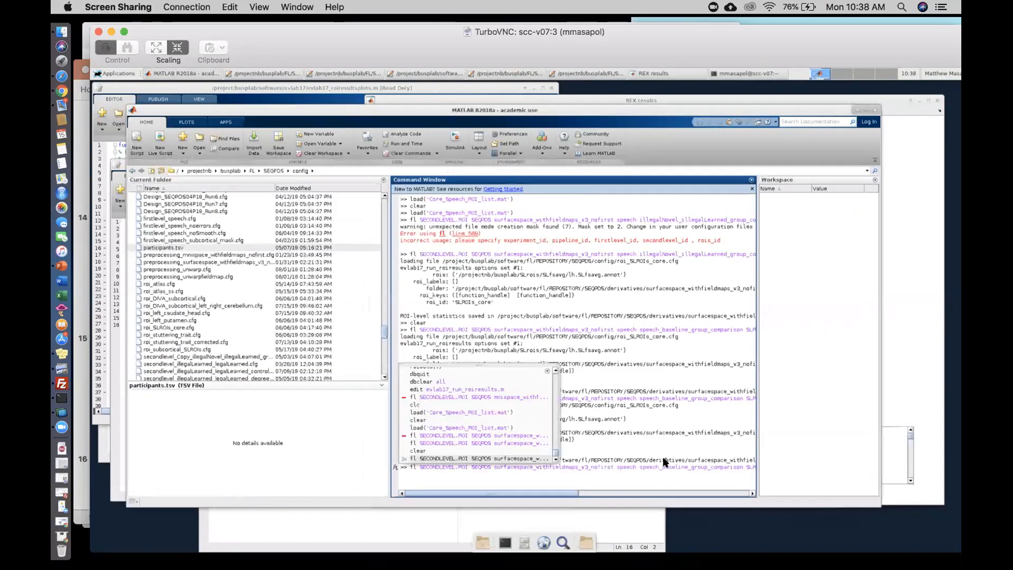
pyautogui.press('Return')
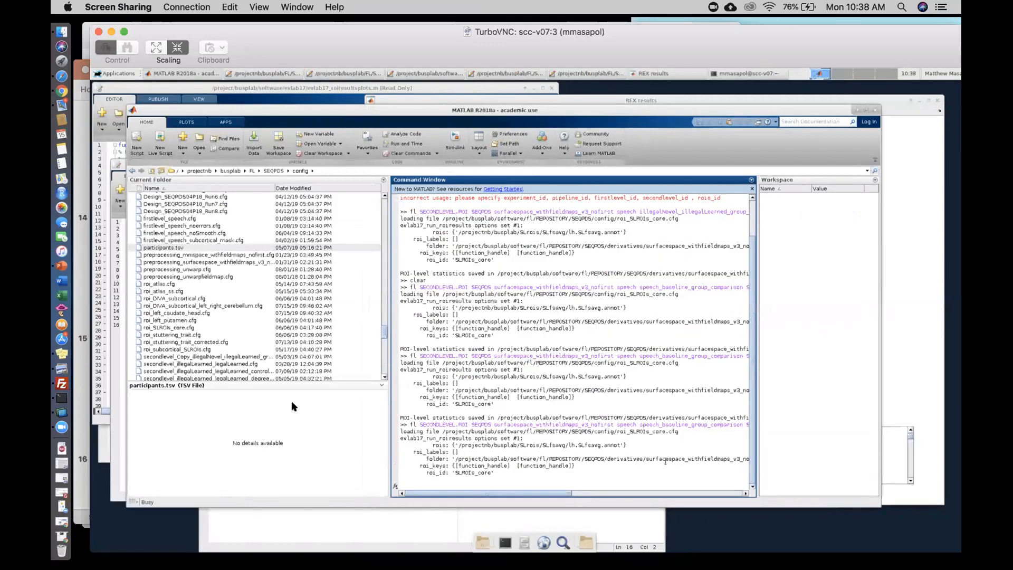
# - Move the two REX results windows apart, compare their group Speech-Baseline plots and ROI statistics, and close both
pyautogui.click(119, 352)
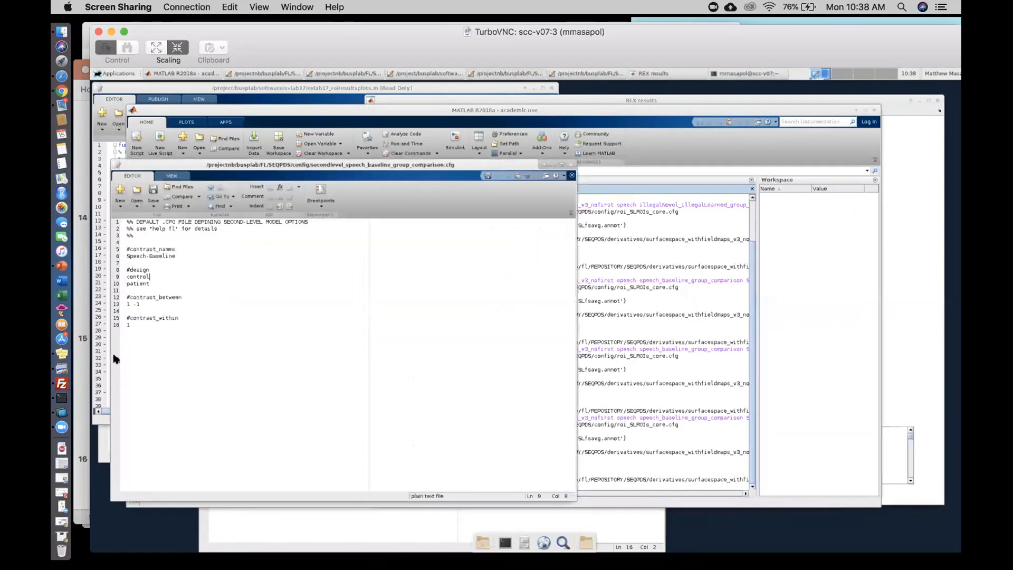
pyautogui.click(206, 348)
pyautogui.click(692, 344)
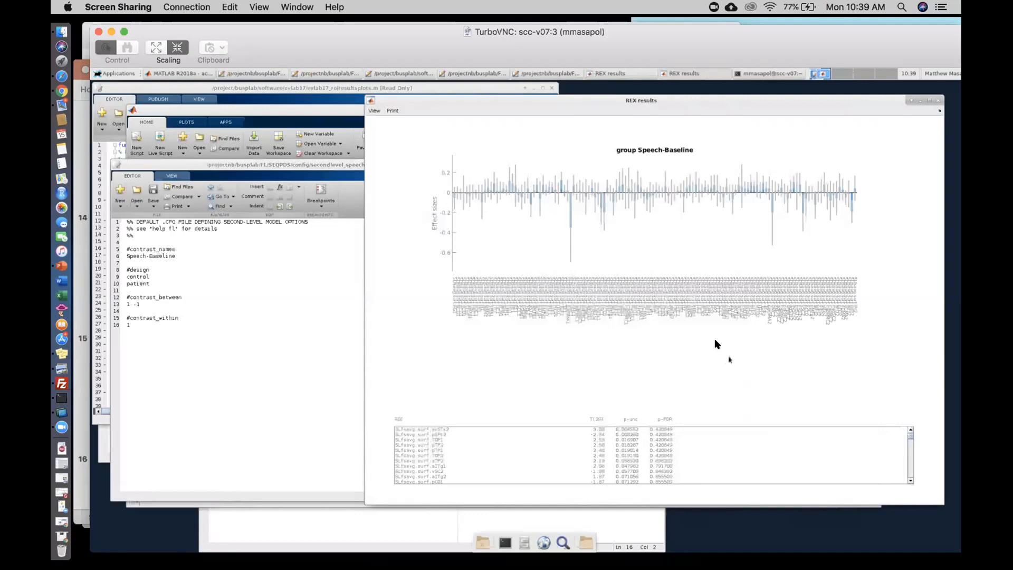
pyautogui.moveTo(742, 103); pyautogui.dragTo(681, 98)
pyautogui.click(726, 101)
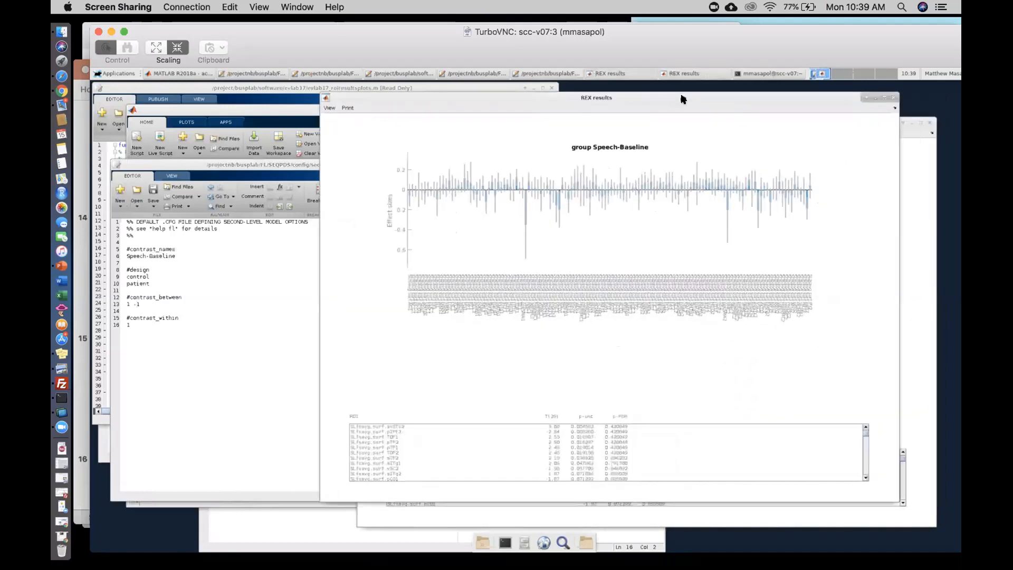
pyautogui.click(908, 208)
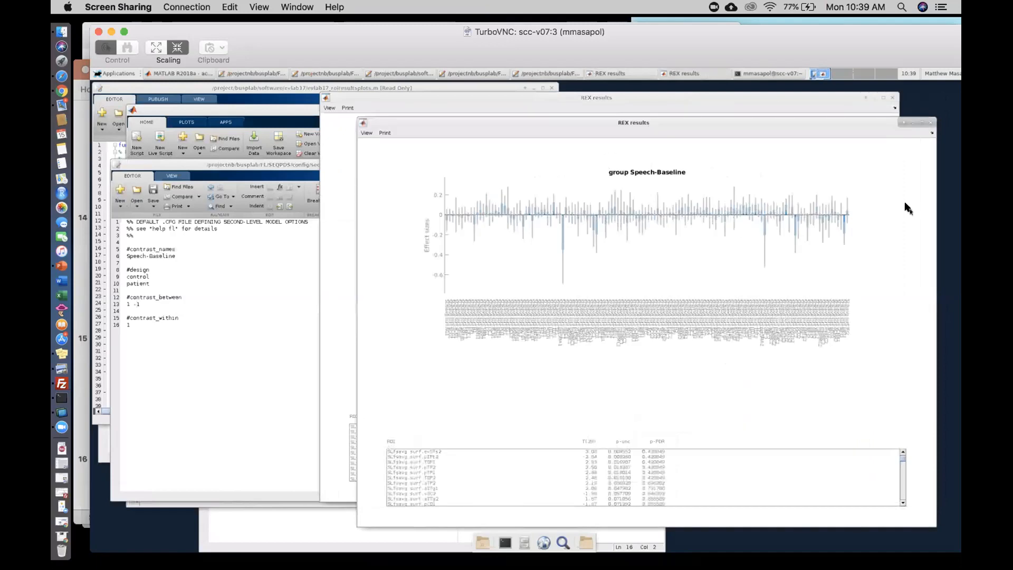
pyautogui.click(773, 98)
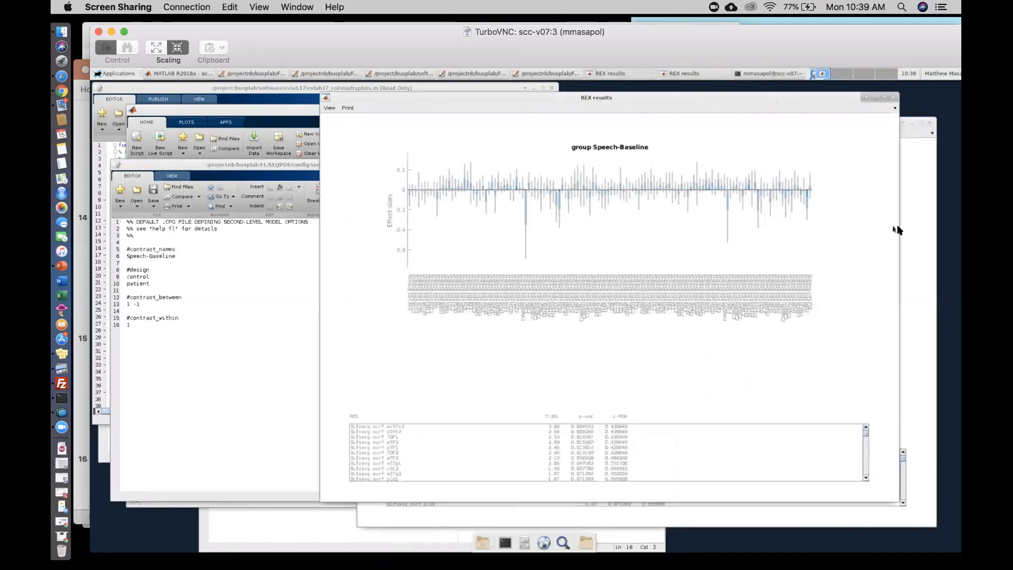
pyautogui.click(913, 242)
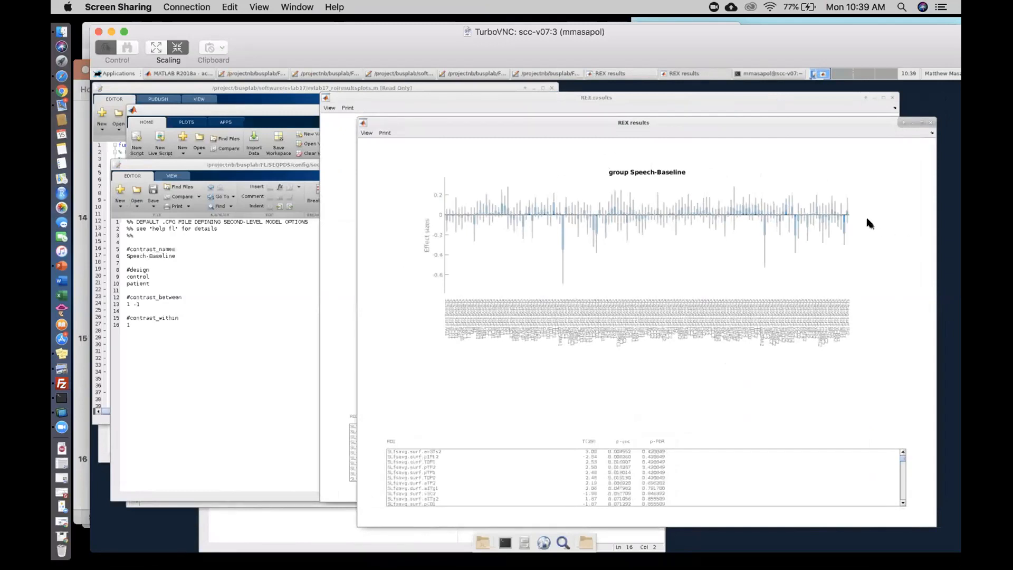
pyautogui.click(930, 122)
pyautogui.click(892, 99)
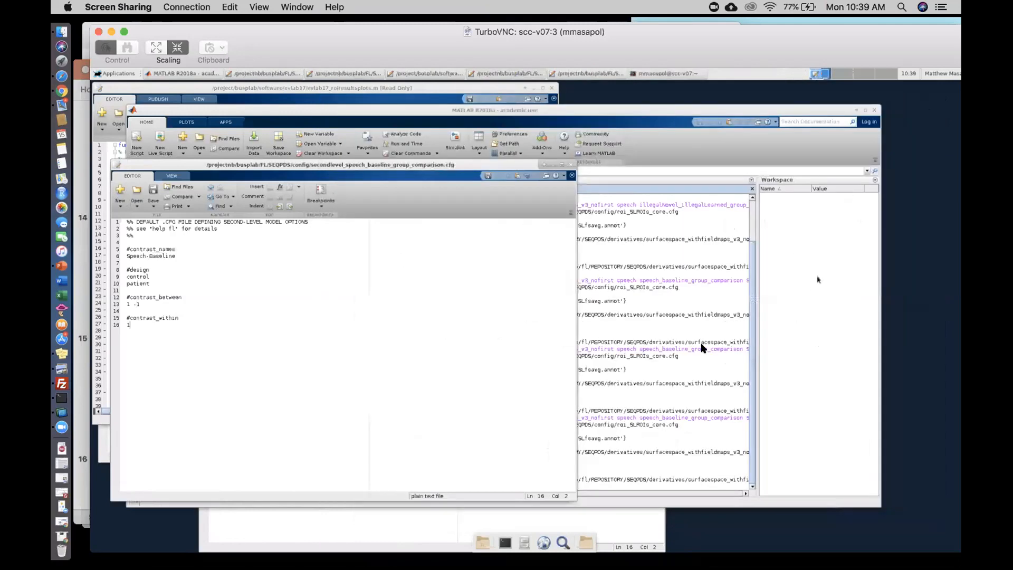
# - Recall the last fl command and remove ROI from SECONDLEVEL.ROI
pyautogui.click(682, 360)
pyautogui.press('Up')
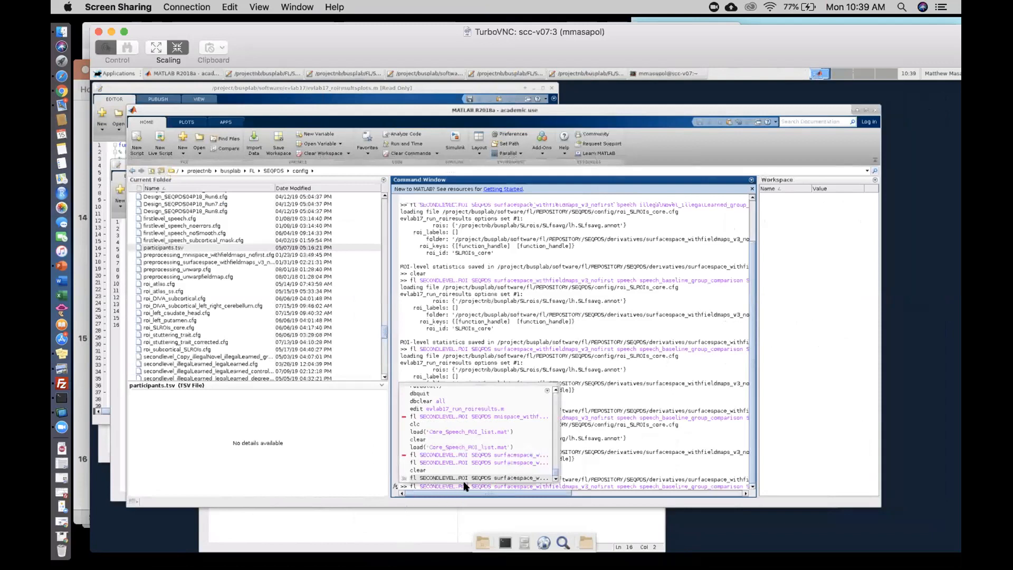
pyautogui.click(468, 486)
pyautogui.press('BackSpace')
pyautogui.press('BackSpace')
pyautogui.press('BackSpace')
pyautogui.press('BackSpace')
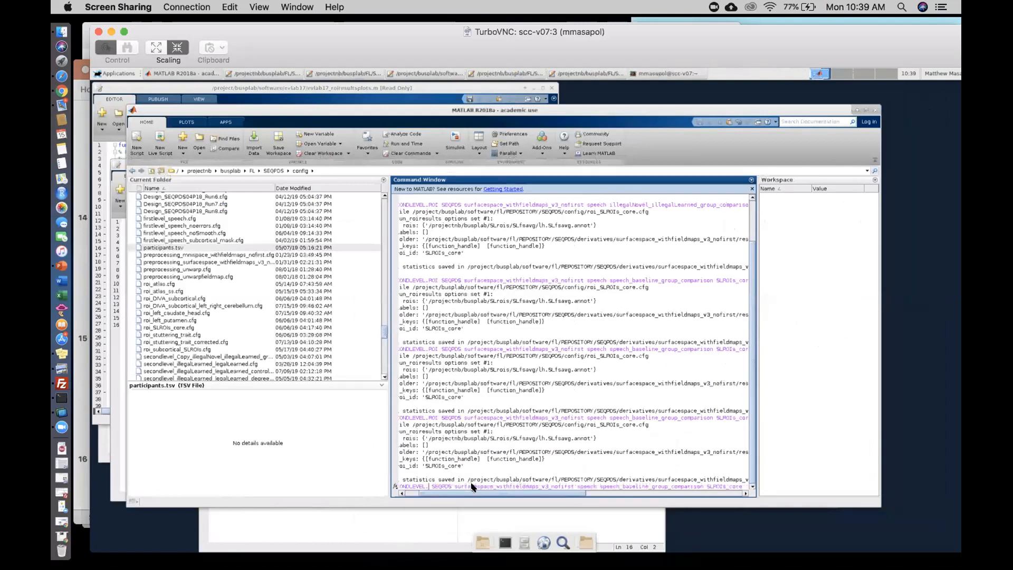
# - Remove SLROIs_core so the command ends with speech_baseline_group_comparison, and recheck the configuration file's design and contrast
pyautogui.moveTo(471, 494); pyautogui.dragTo(423, 494)
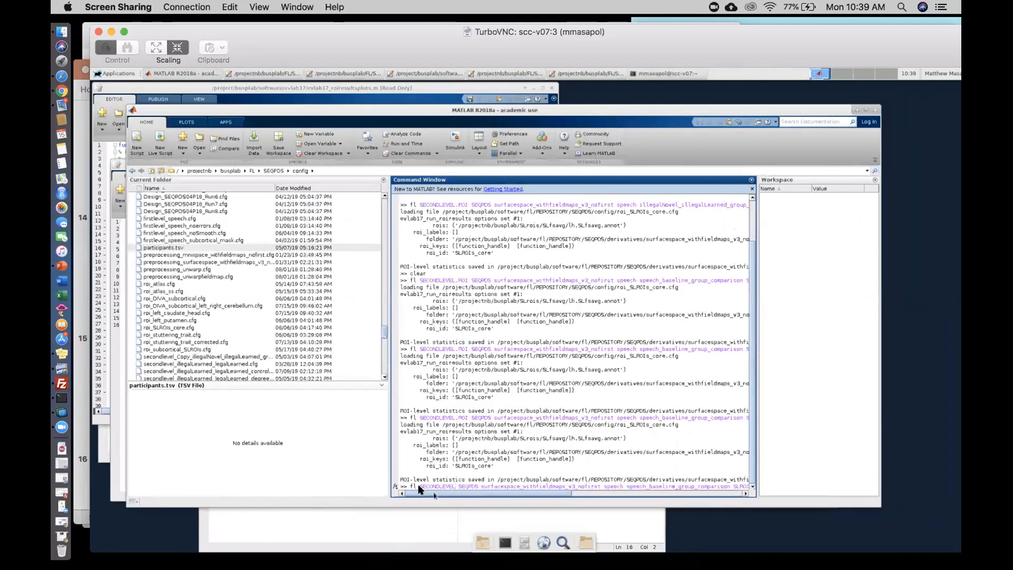
pyautogui.moveTo(424, 495); pyautogui.dragTo(539, 485)
pyautogui.press('BackSpace')
pyautogui.press('BackSpace')
pyautogui.moveTo(550, 493); pyautogui.dragTo(391, 500)
pyautogui.click(116, 383)
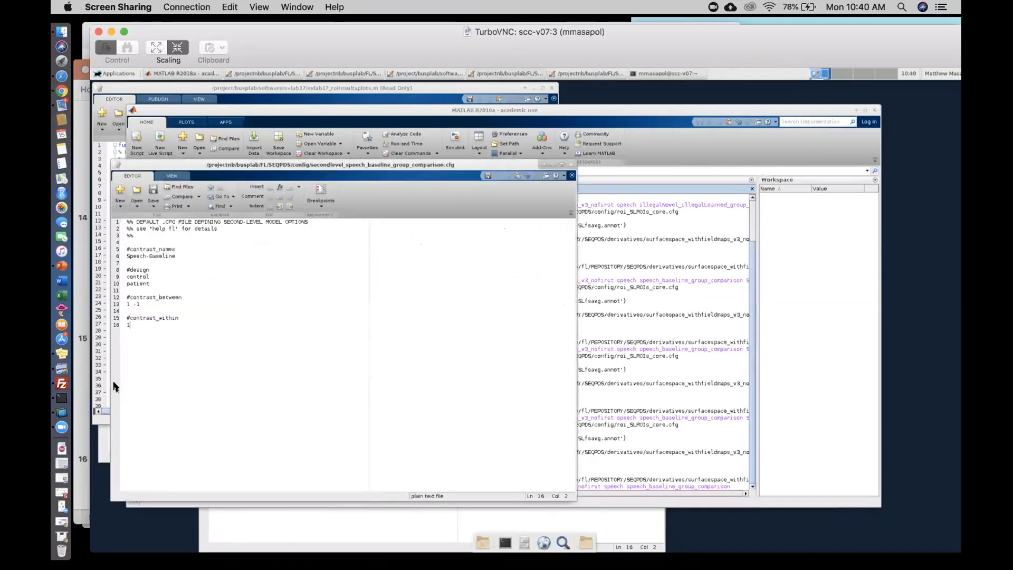
pyautogui.click(673, 357)
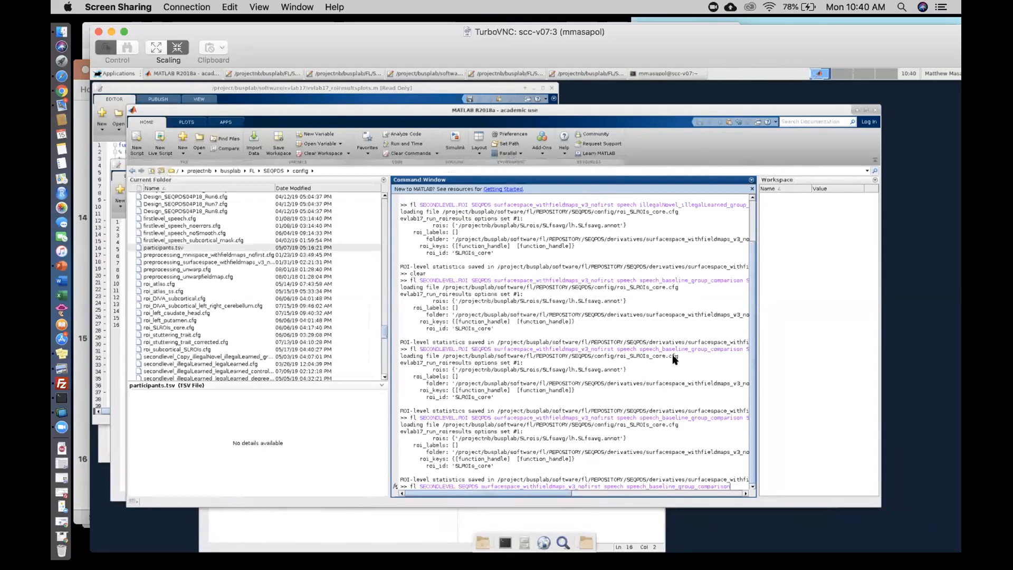
# - Run the speech_baseline_group_comparison second-level analysis, and recall its command with SECONDLEVEL changed to SECONDLEVEL.ROI
pyautogui.press('Return')
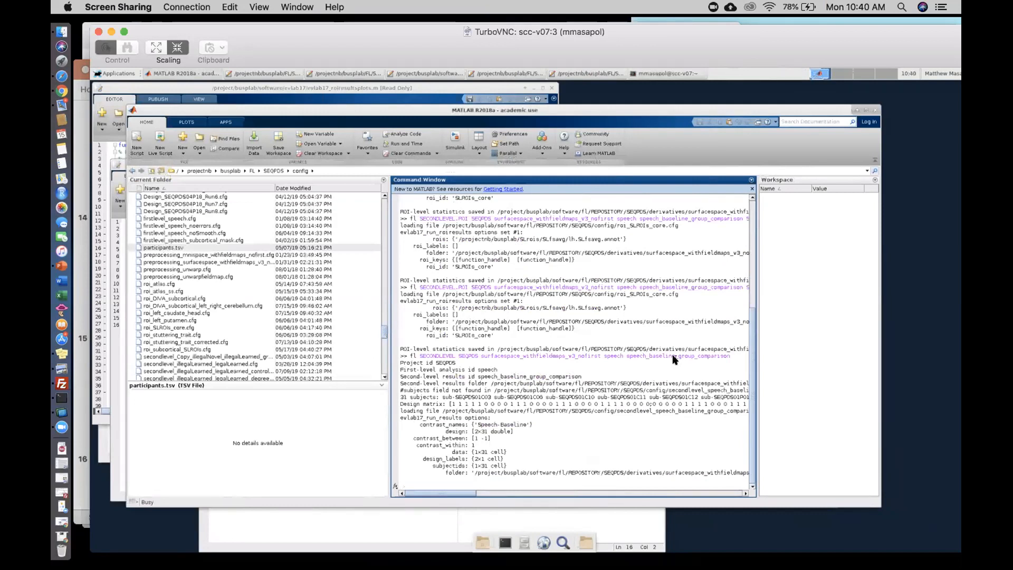
pyautogui.press('Up')
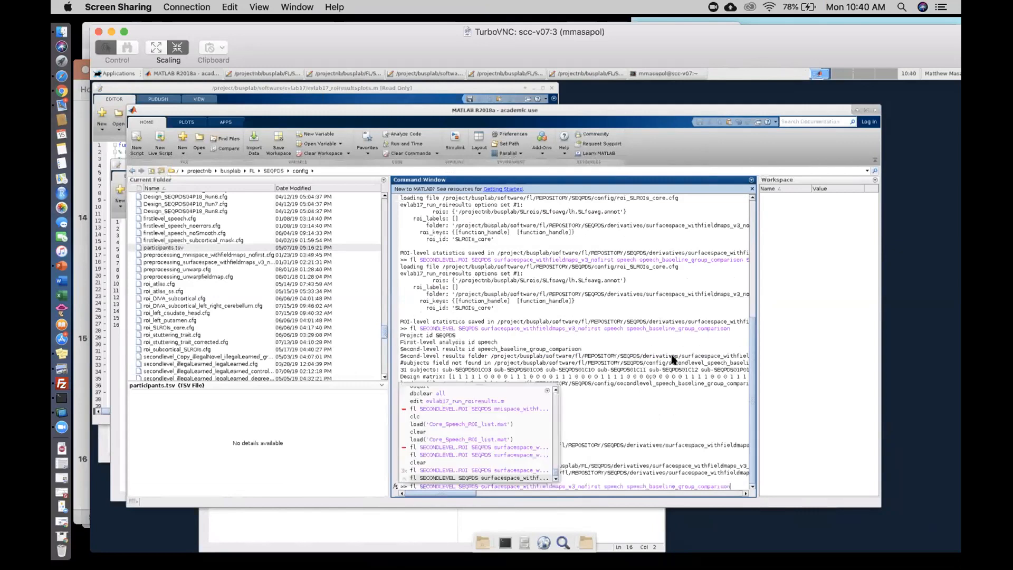
pyautogui.click(454, 484)
pyautogui.write('.ROI')
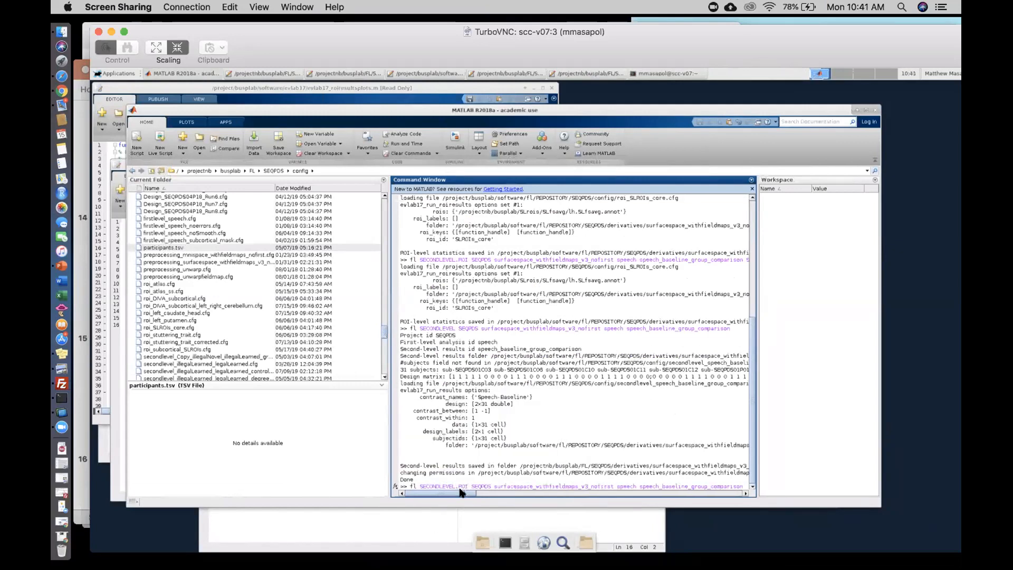
# - Complete the ROI command with SLROIs_core after speech_baseline_group_comparison and run it
pyautogui.moveTo(470, 492); pyautogui.dragTo(491, 492)
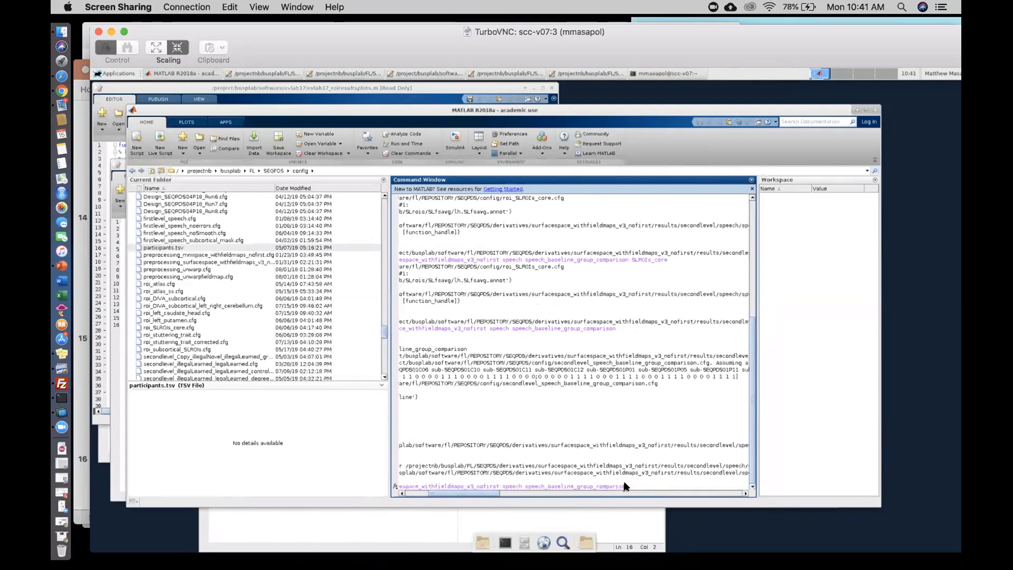
pyautogui.write('SL')
pyautogui.press('Up')
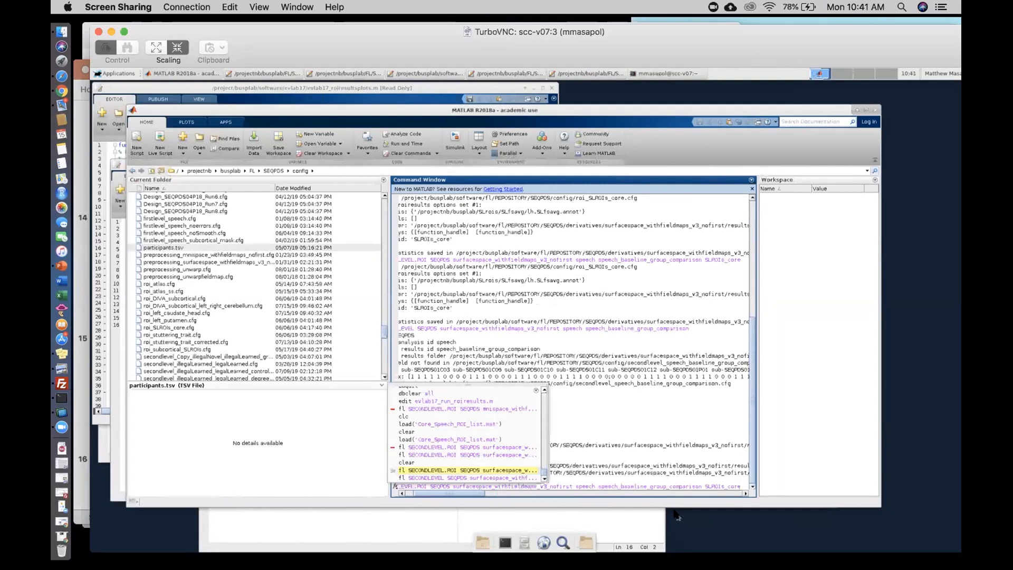
pyautogui.press('Escape')
pyautogui.press('Return')
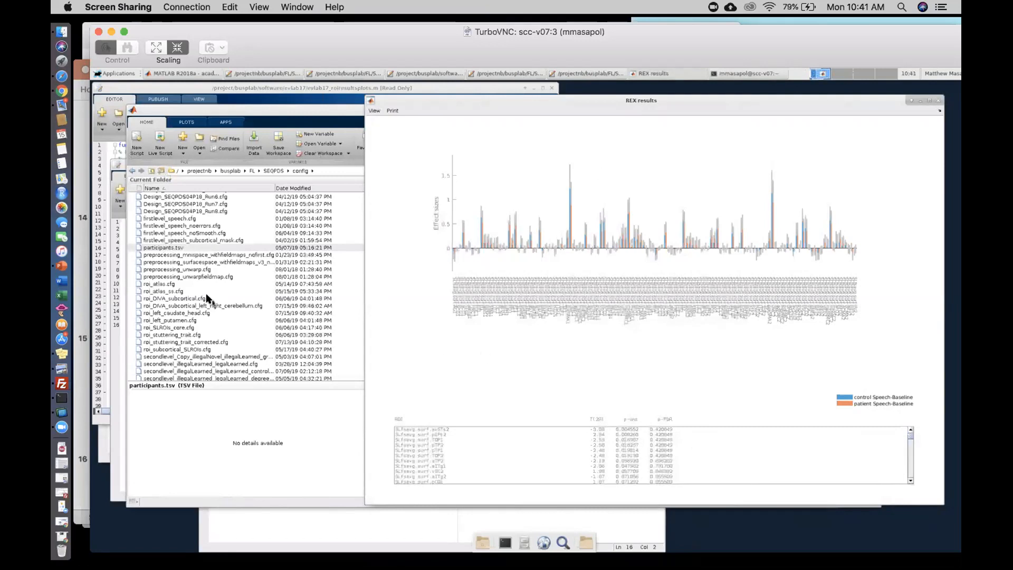
# - Check the configuration file's control and patient design and 1 -1 contrast against the new REX results plot
pyautogui.click(117, 285)
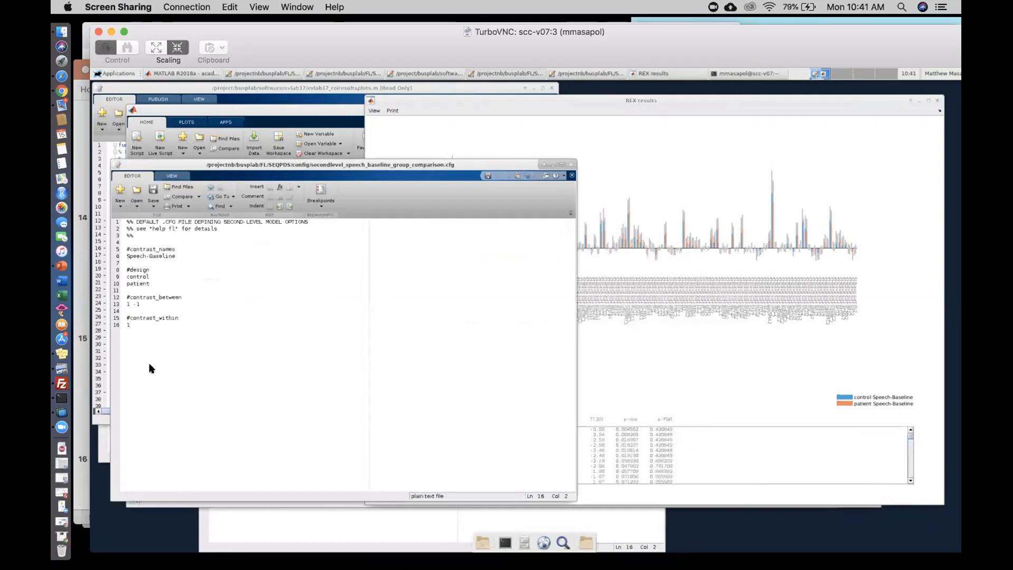
pyautogui.click(659, 371)
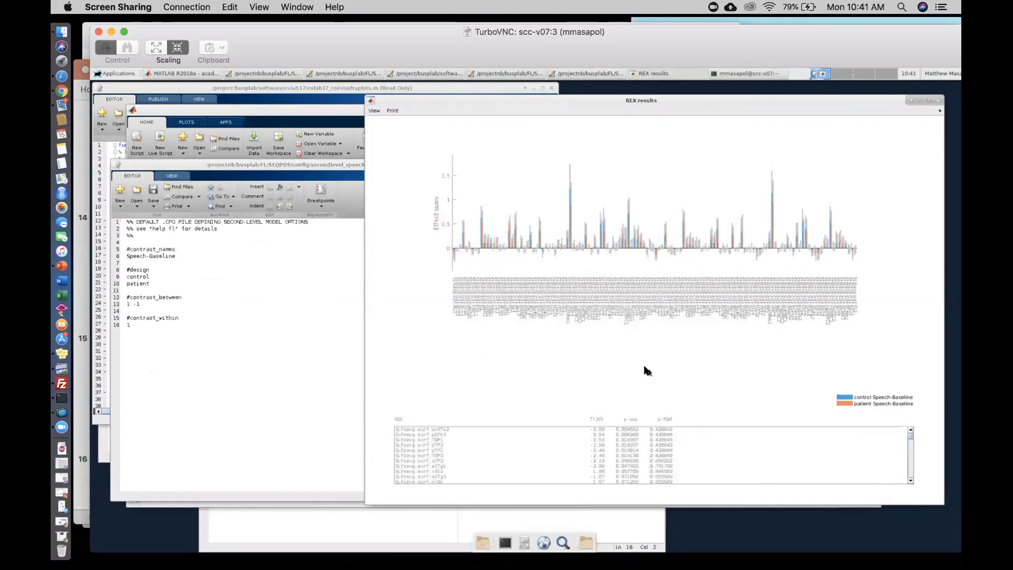